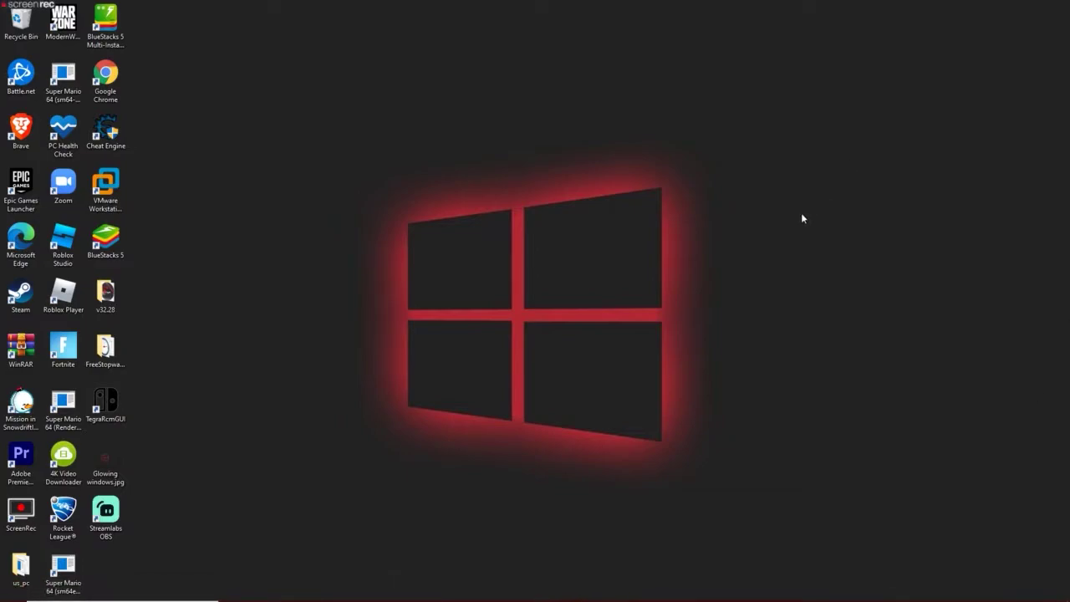
Open the Brave browser, search the web for sm64pcbuilder2, and open the sm64pcBuilder2 page on sm64pc.info.
click(399, 590)
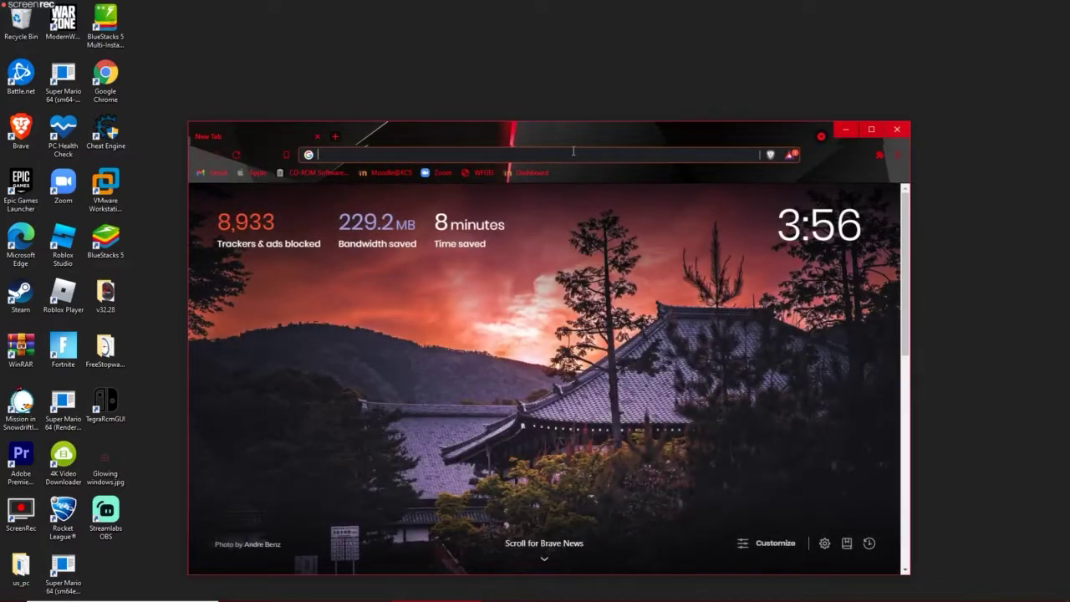
drag(575, 138, 603, 106)
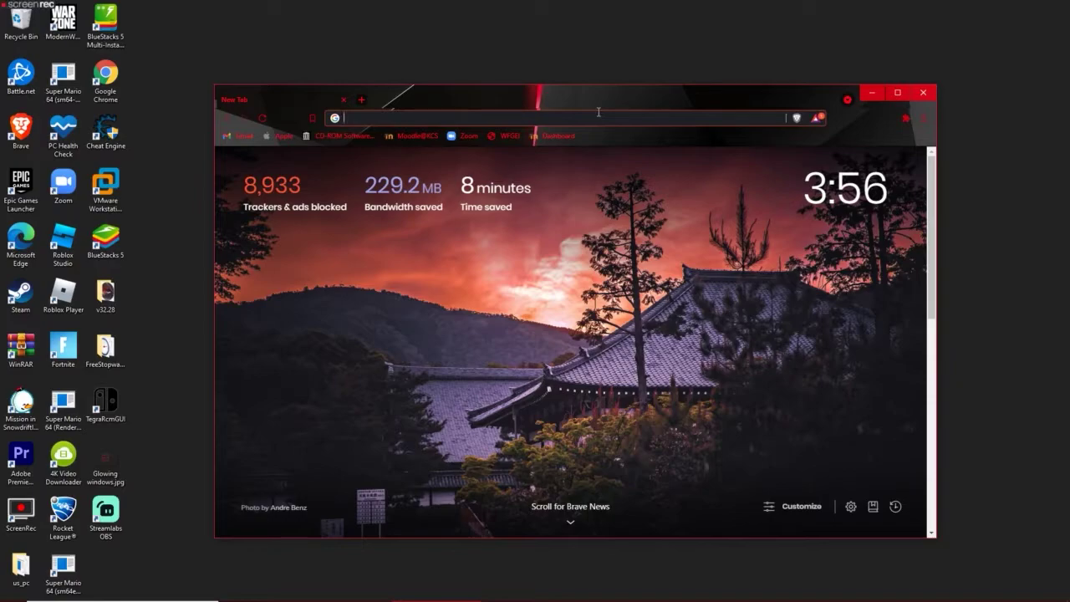
text(sm64pc)
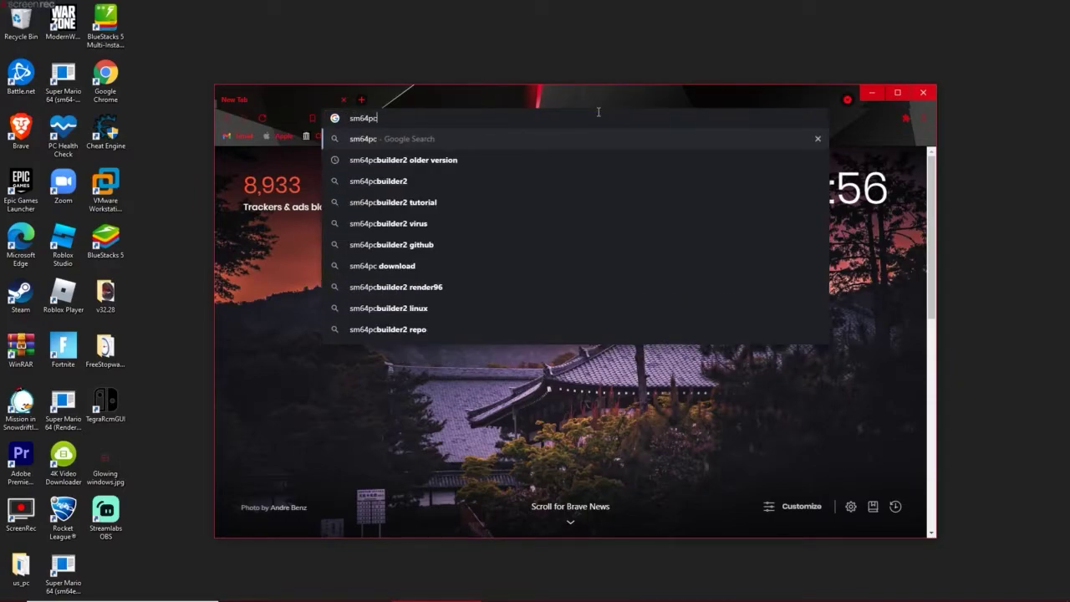
click(507, 183)
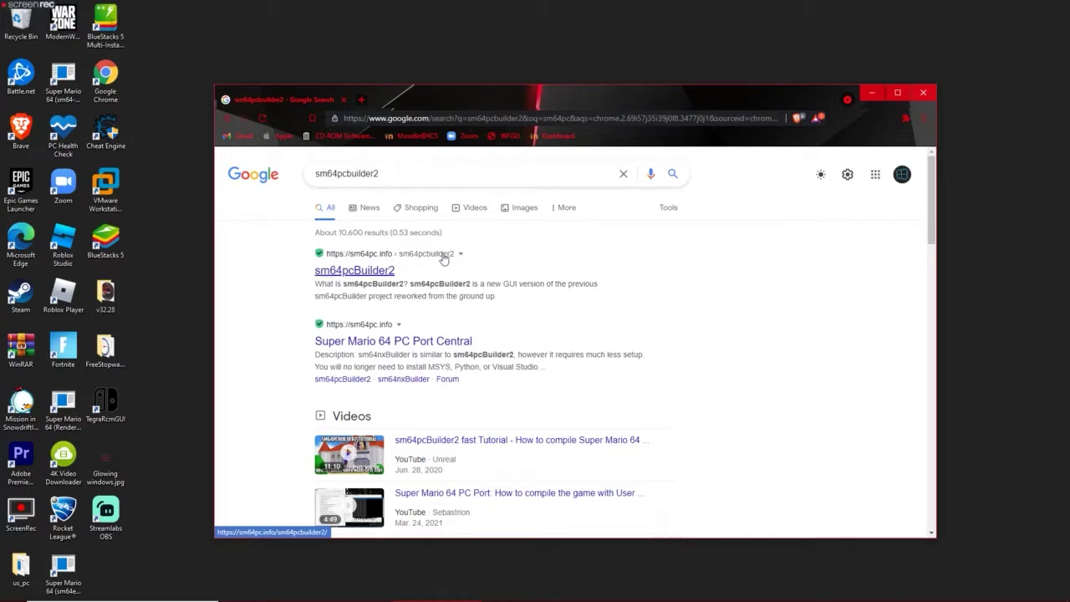
click(361, 276)
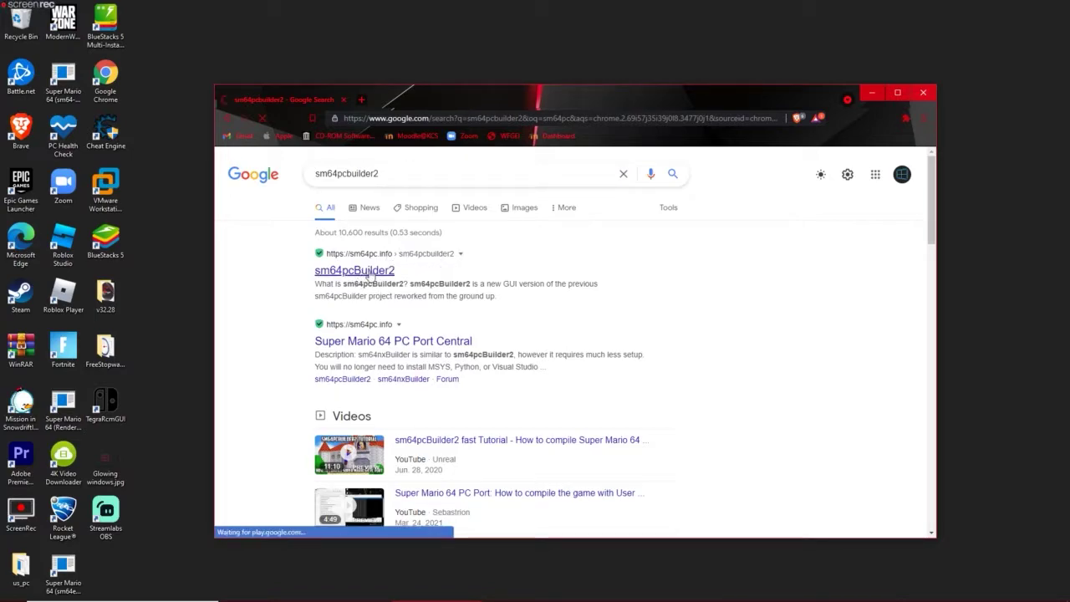
scroll(830, 344, down, 1)
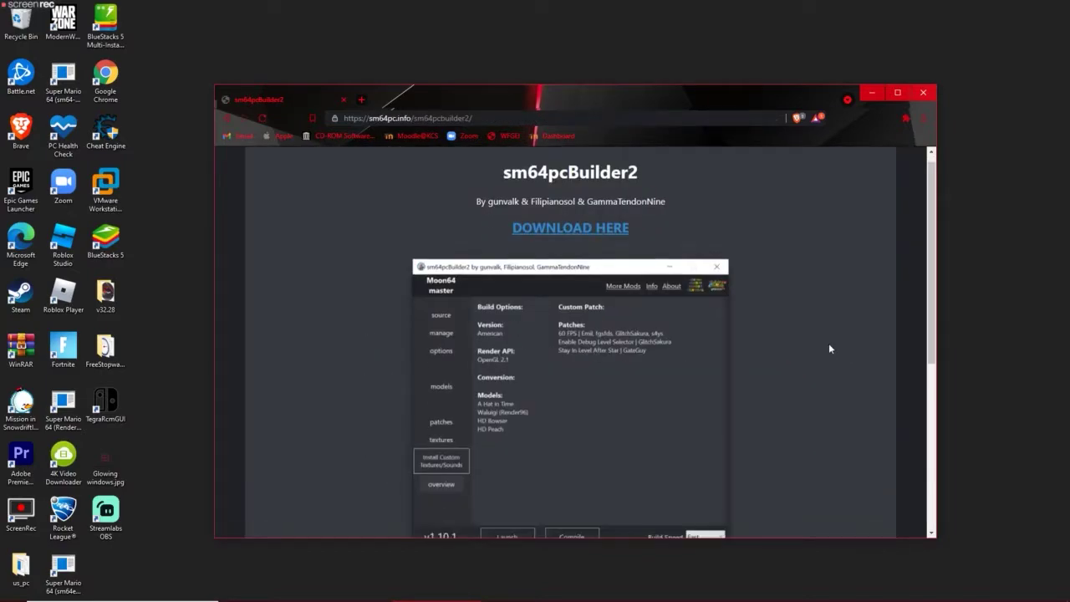
scroll(830, 348, down, 4)
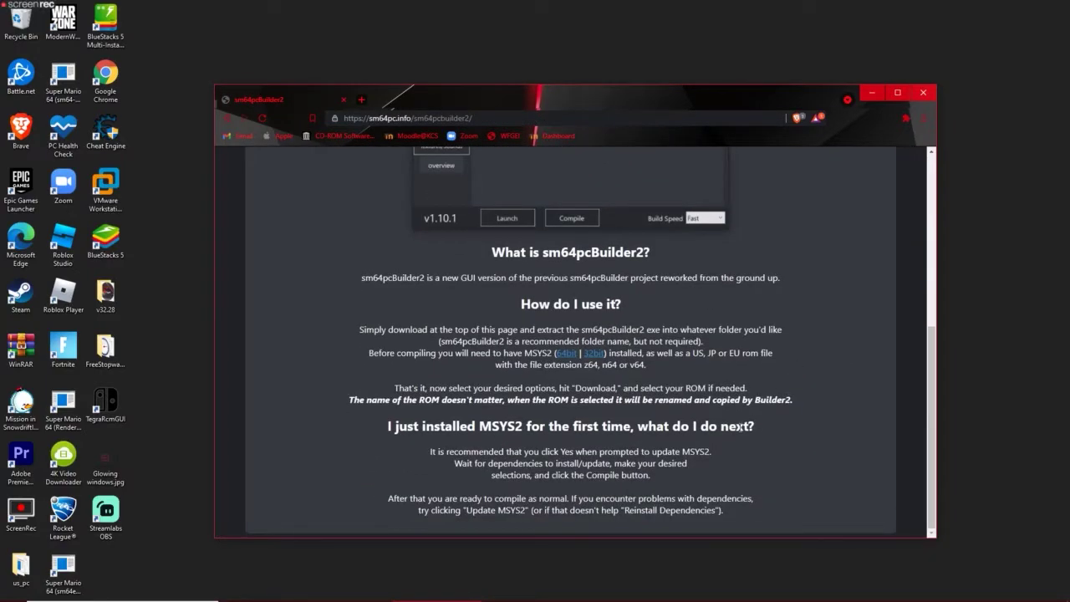
click(600, 357)
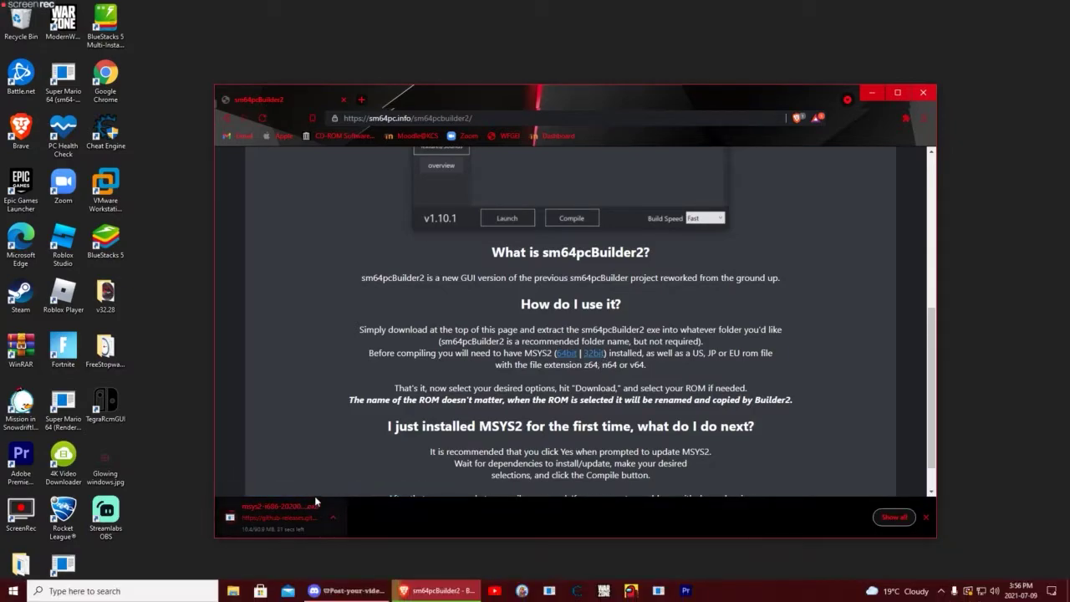
click(332, 517)
click(344, 502)
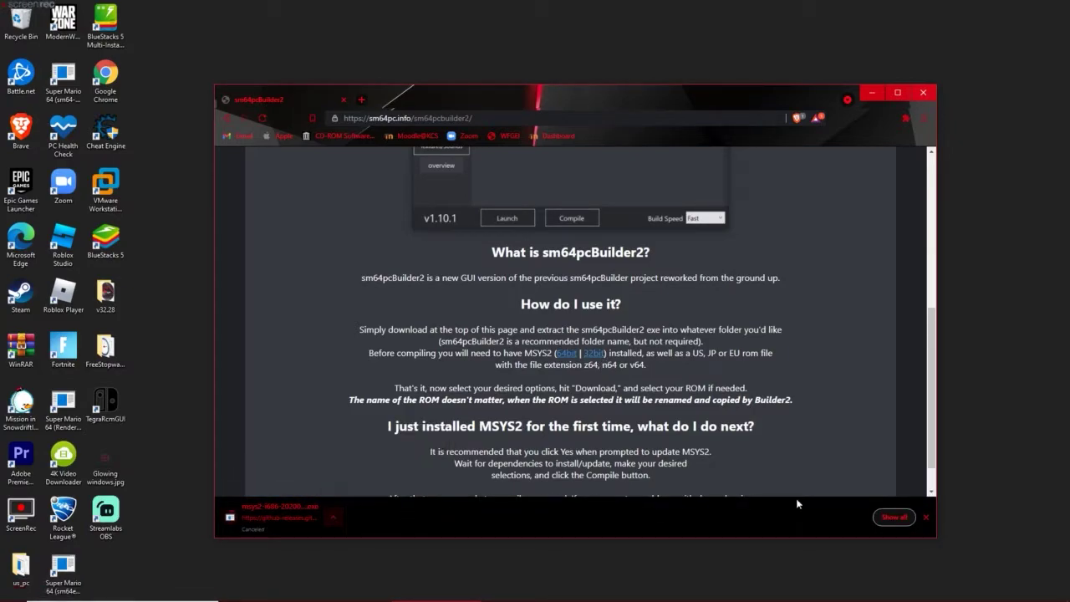
click(925, 517)
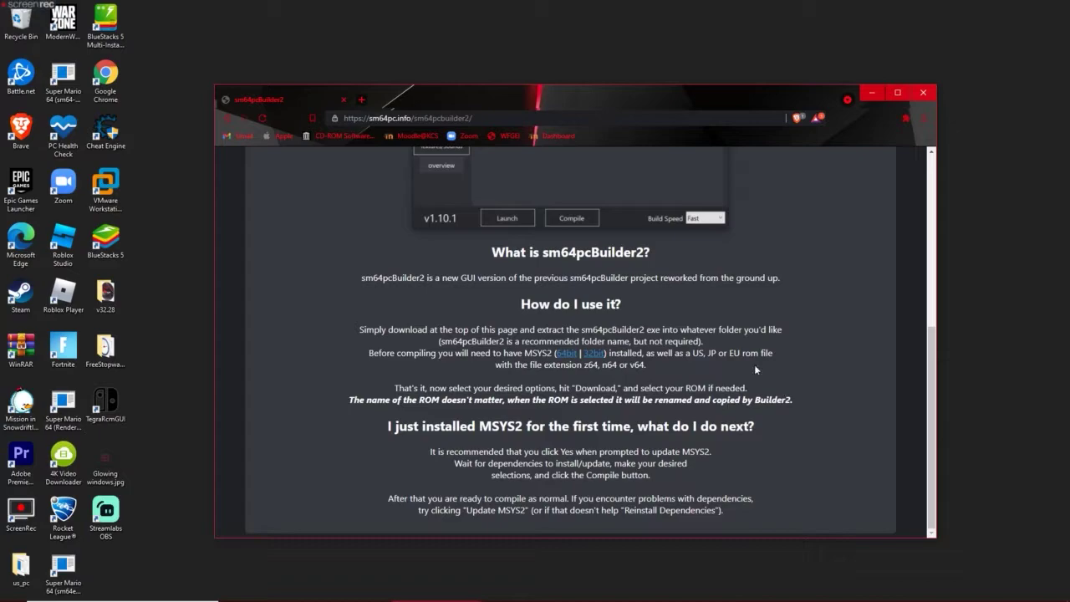
Search the web for "super mario 64 rom" in a new tab, and close that tab.
click(362, 102)
text(su)
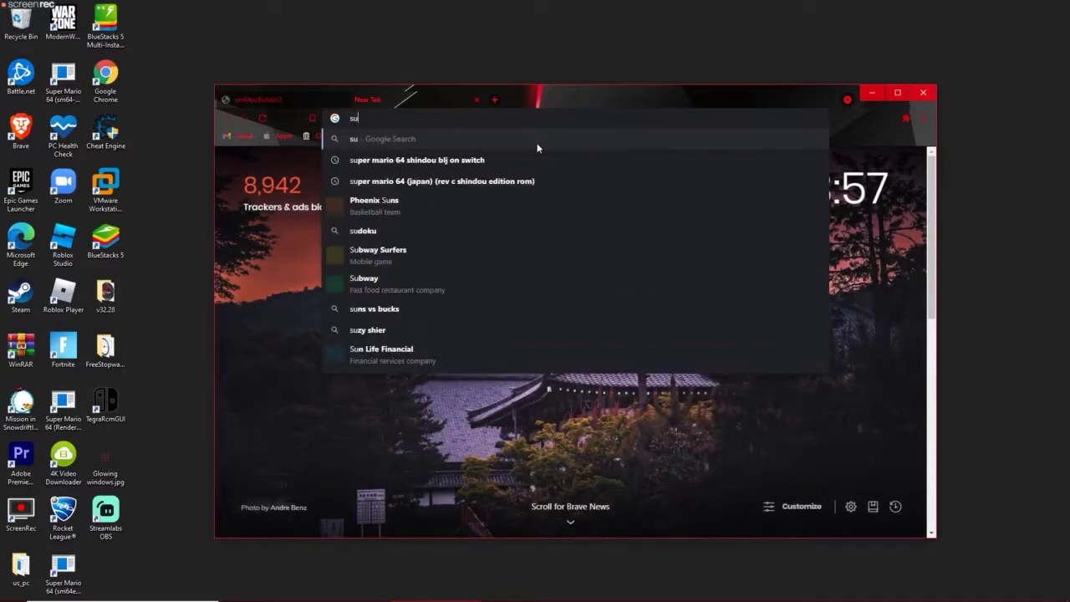
text(per mari)
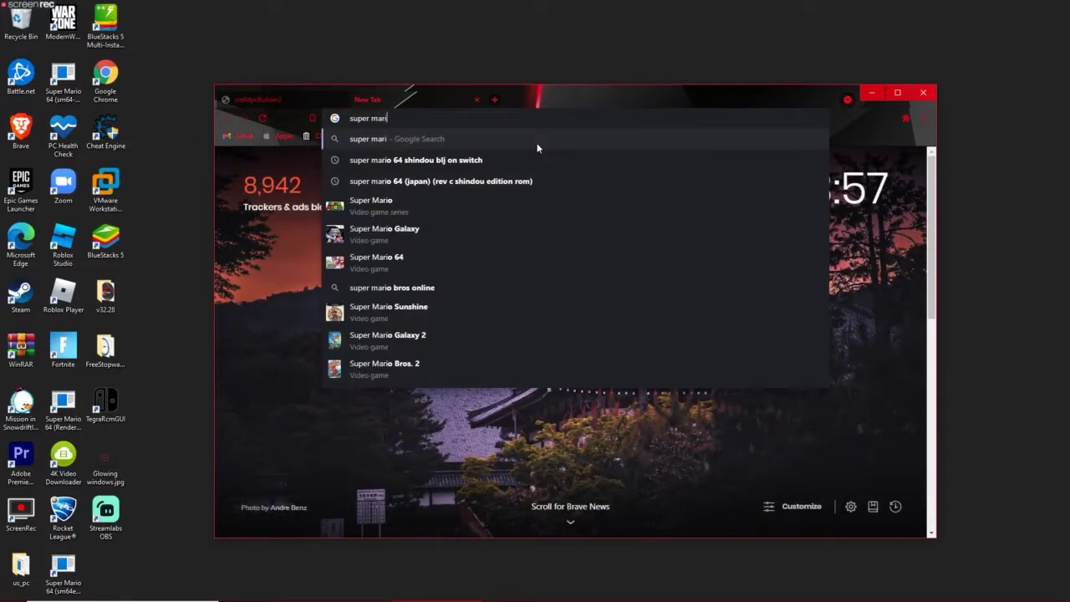
text(o 64)
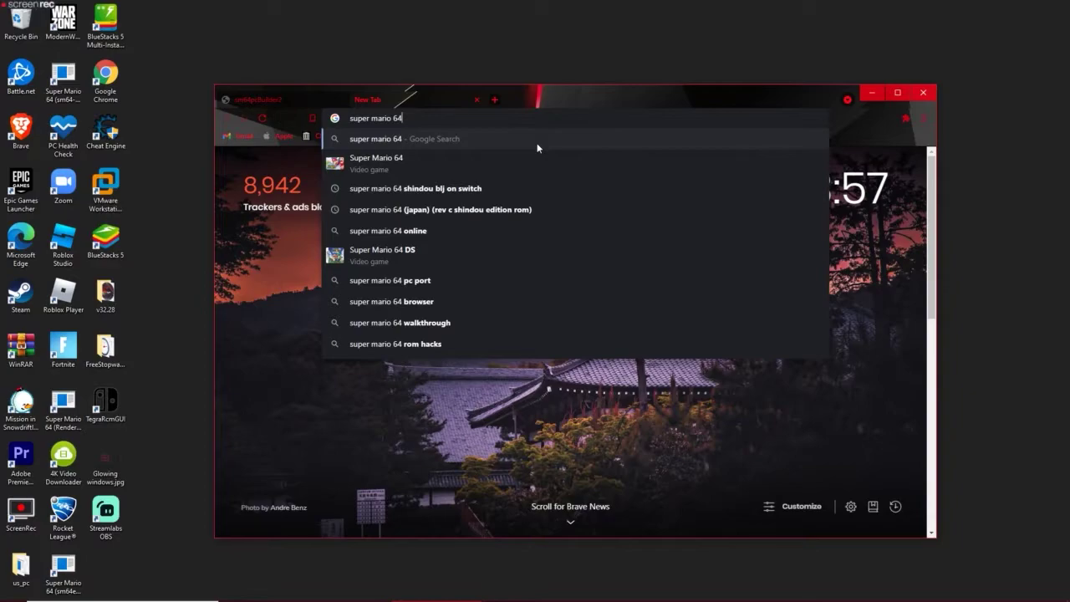
text( rom)
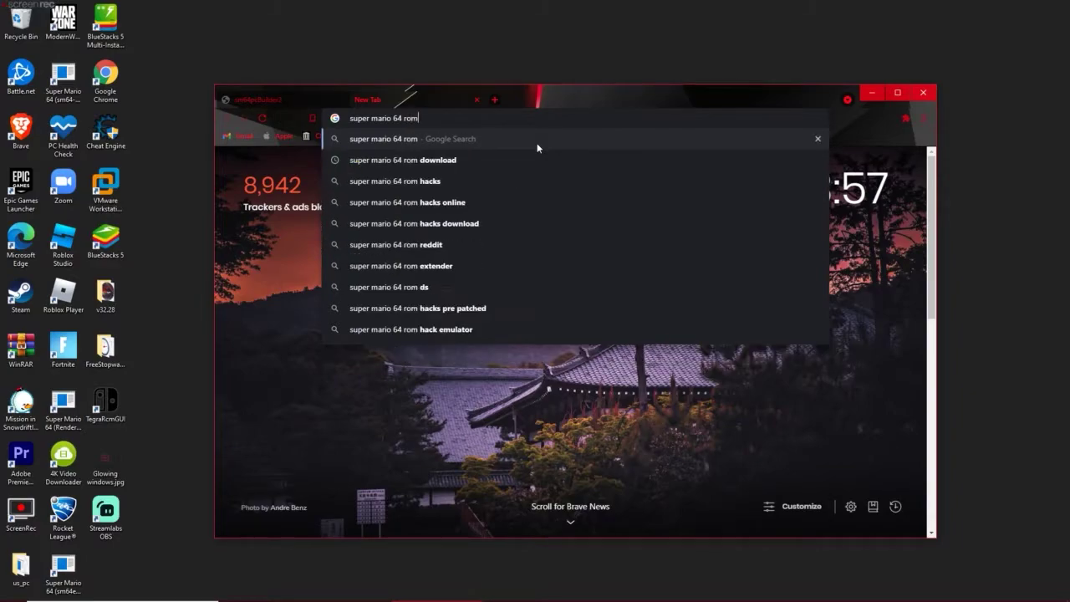
key(Return)
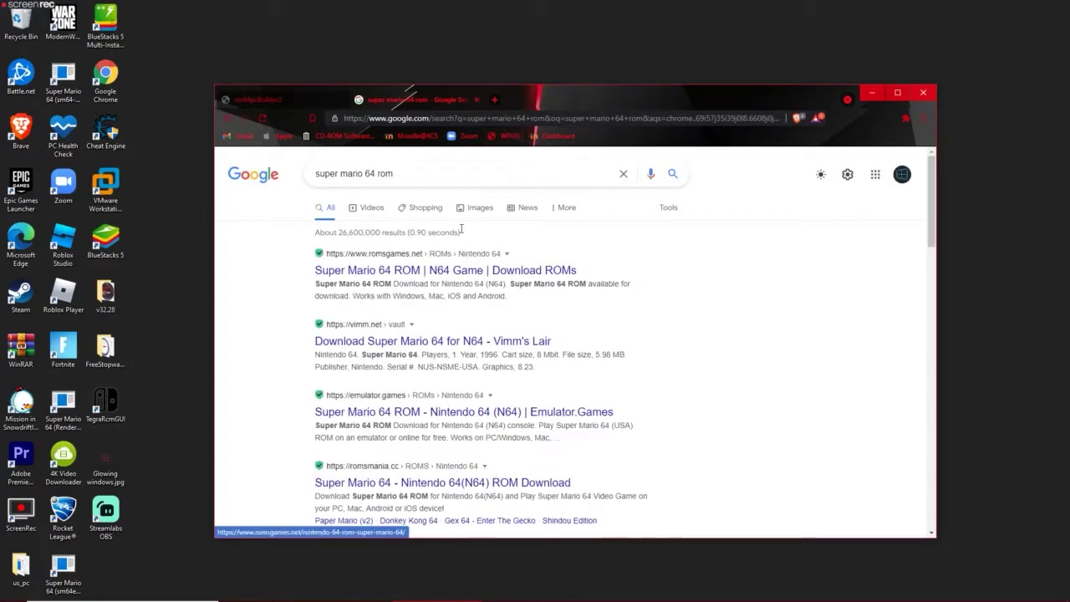
click(475, 99)
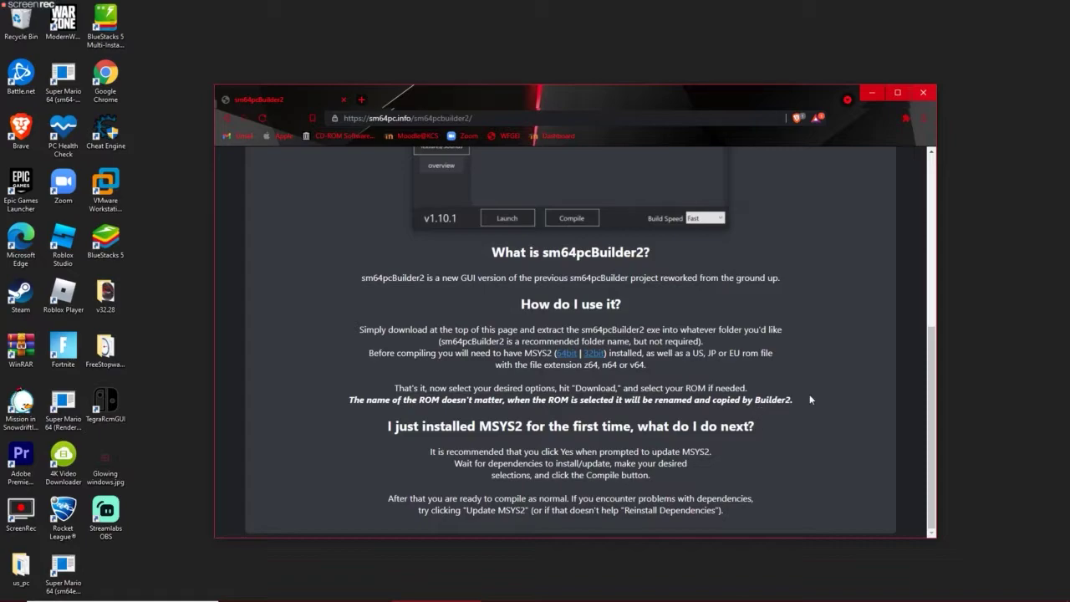
Download the sm64pcBuilder2 zip from the project page and open the downloaded archive alongside a File Explorer window.
scroll(552, 276, up, 5)
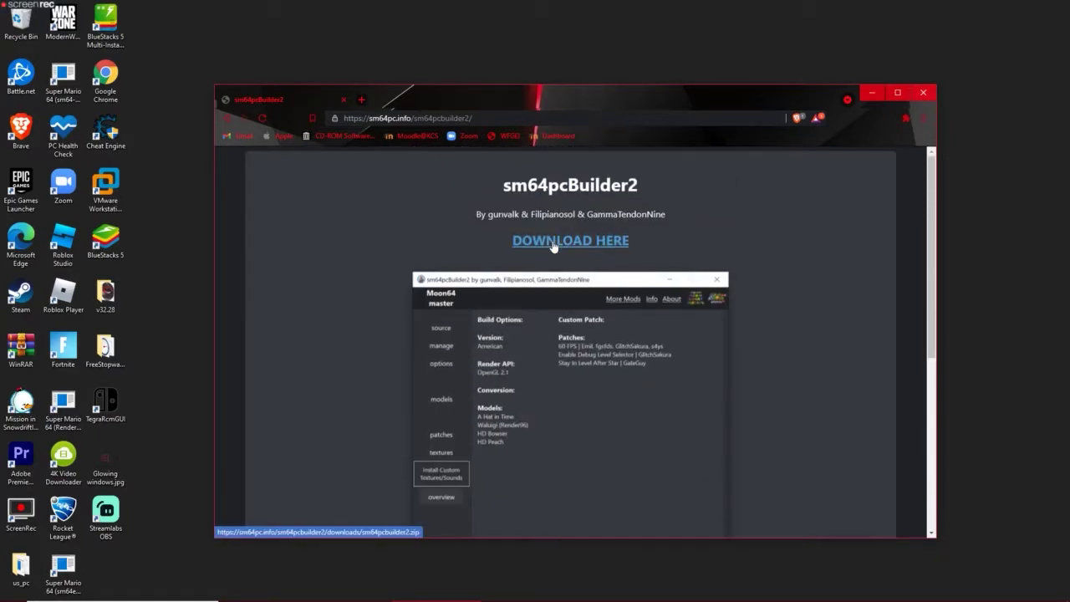
click(552, 242)
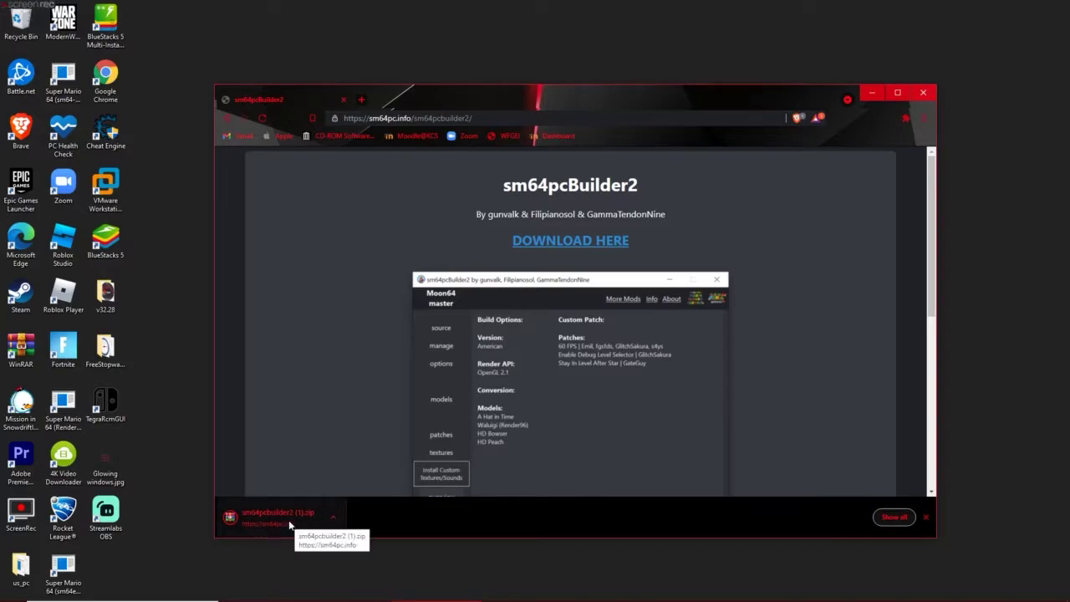
mouse_move(286, 599)
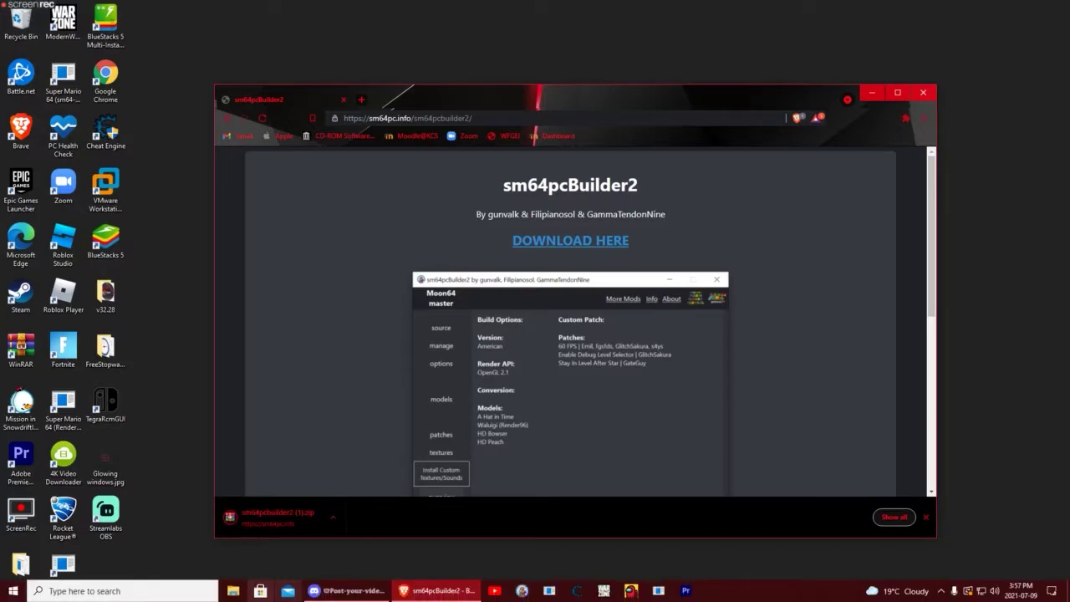
click(233, 591)
drag(437, 158, 791, 113)
click(261, 519)
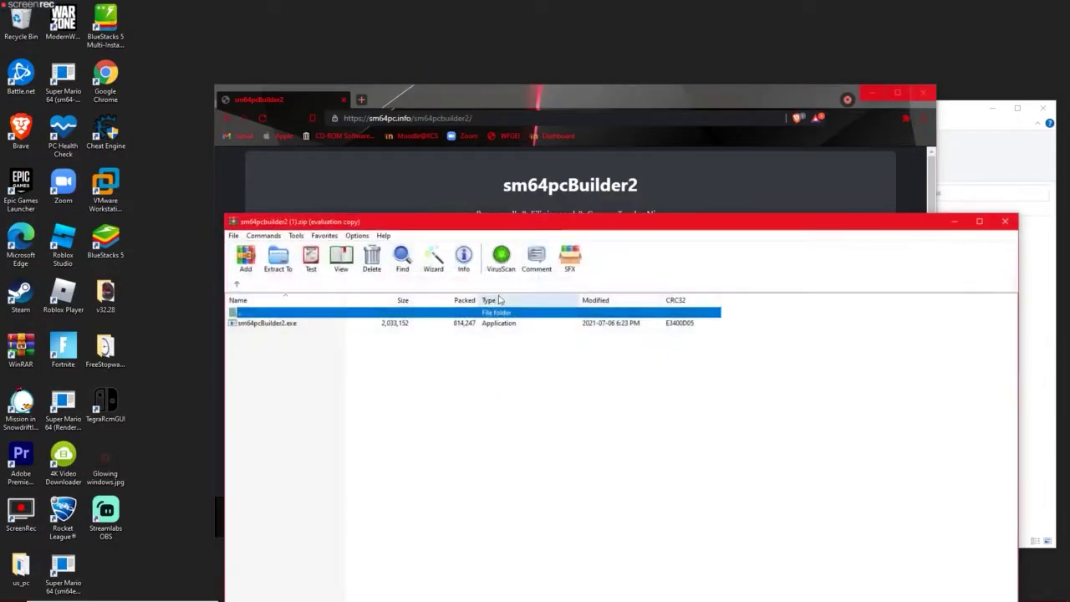
drag(559, 224, 326, 68)
Open the Mario 64 pc port folder on the Games Drive (G:) in File Explorer.
click(1021, 281)
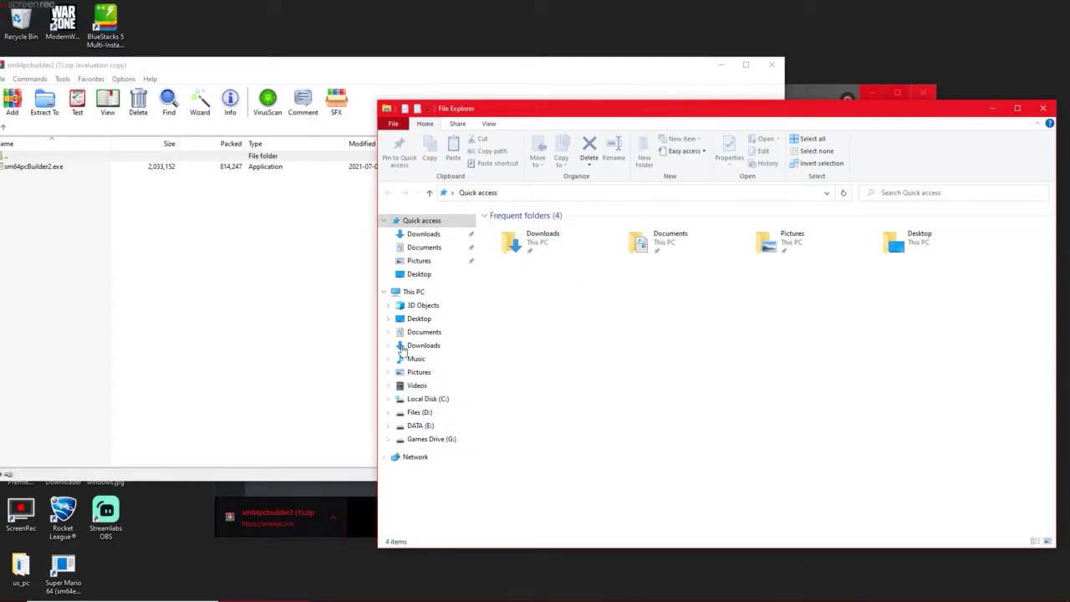
click(435, 440)
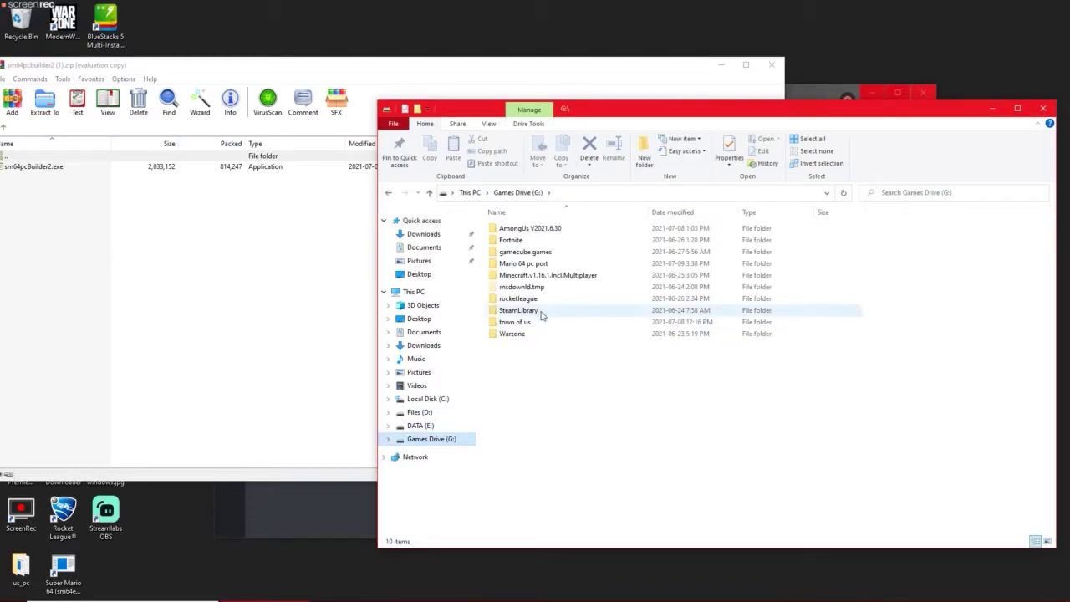
double_click(533, 263)
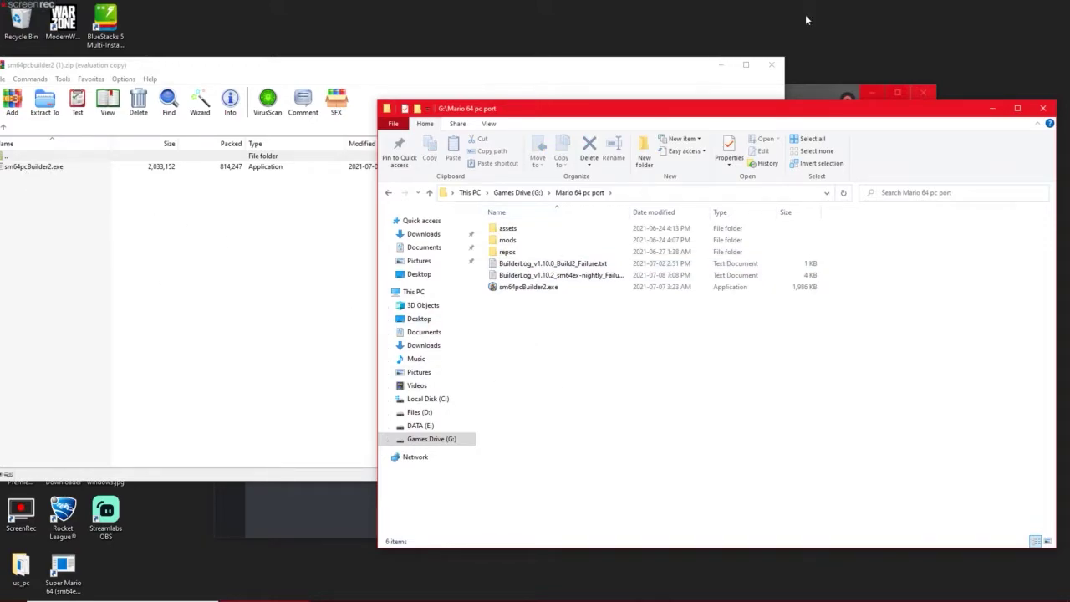
Close the archive and browser windows, and launch sm64pcBuilder2.exe from the Mario 64 pc port folder.
click(772, 65)
click(925, 92)
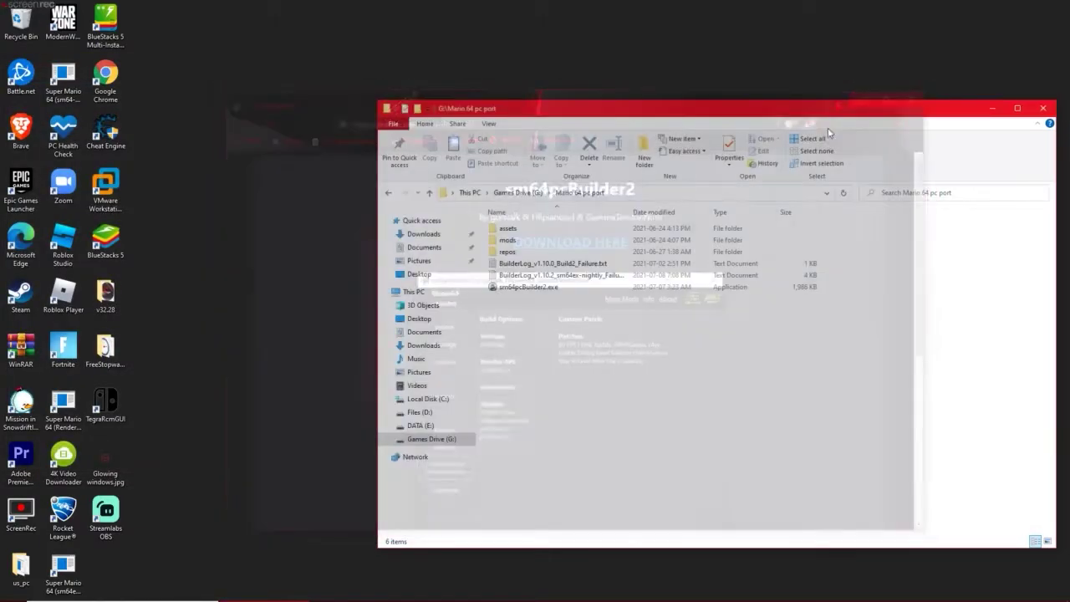
click(525, 289)
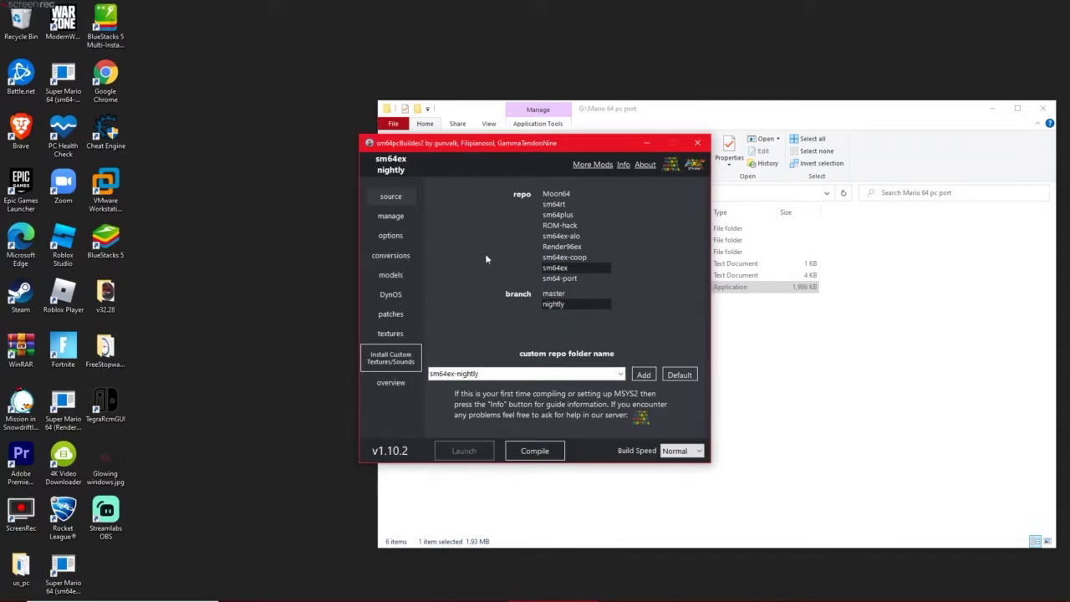
Try the ROM-hack repo as the source, and switch back to the sm64ex repo with the nightly branch.
click(566, 294)
click(619, 354)
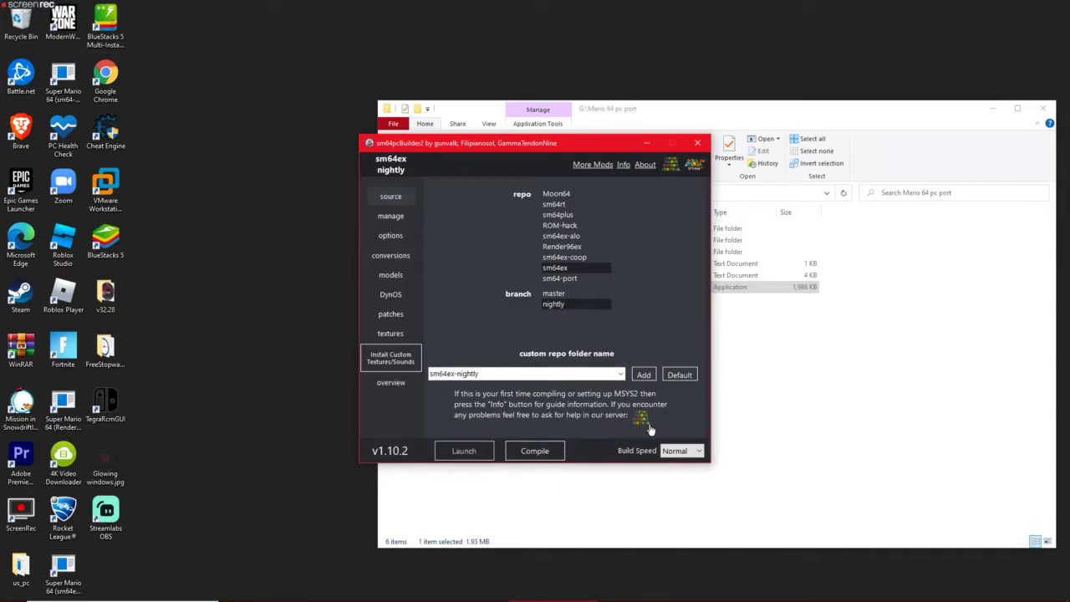
click(572, 225)
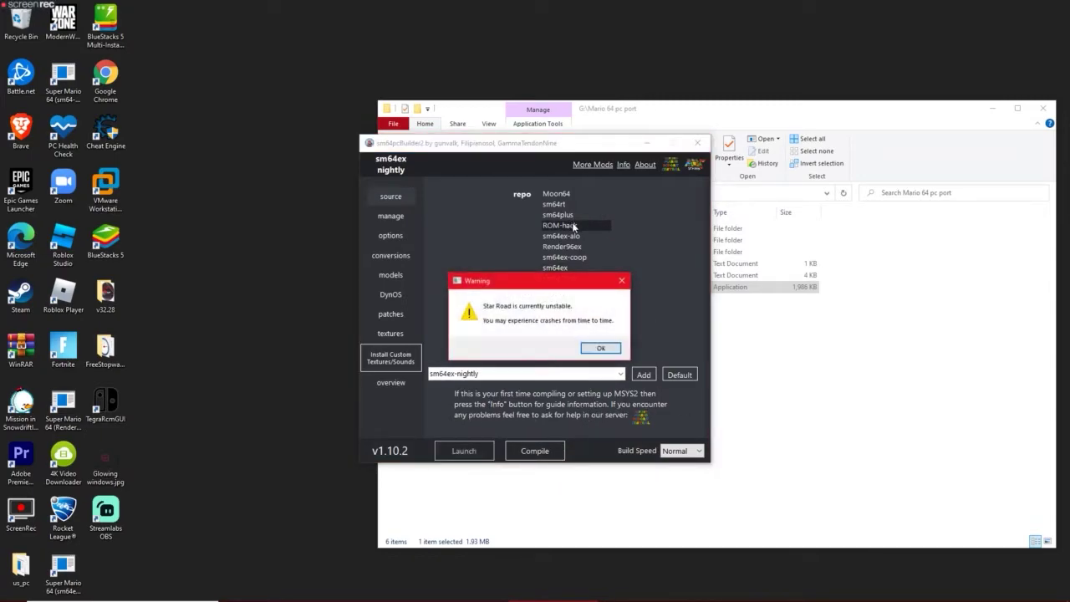
click(600, 348)
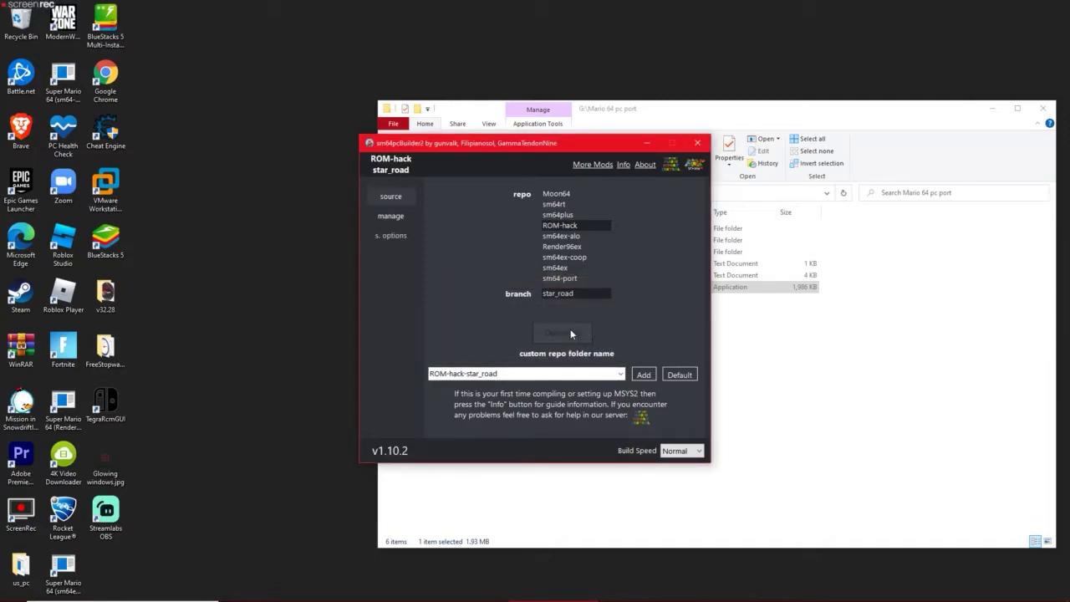
click(558, 269)
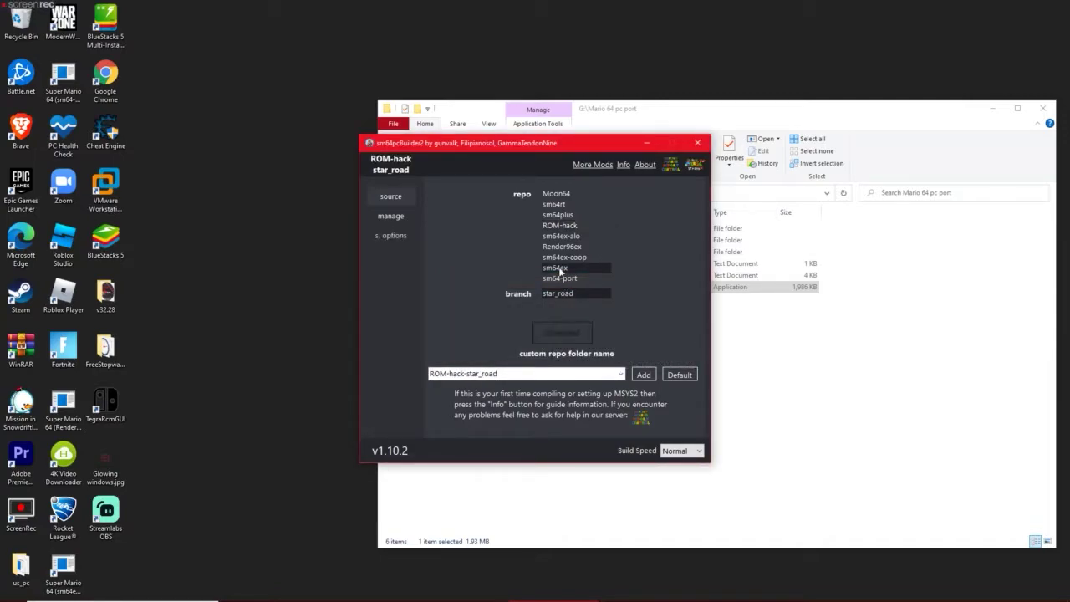
click(548, 304)
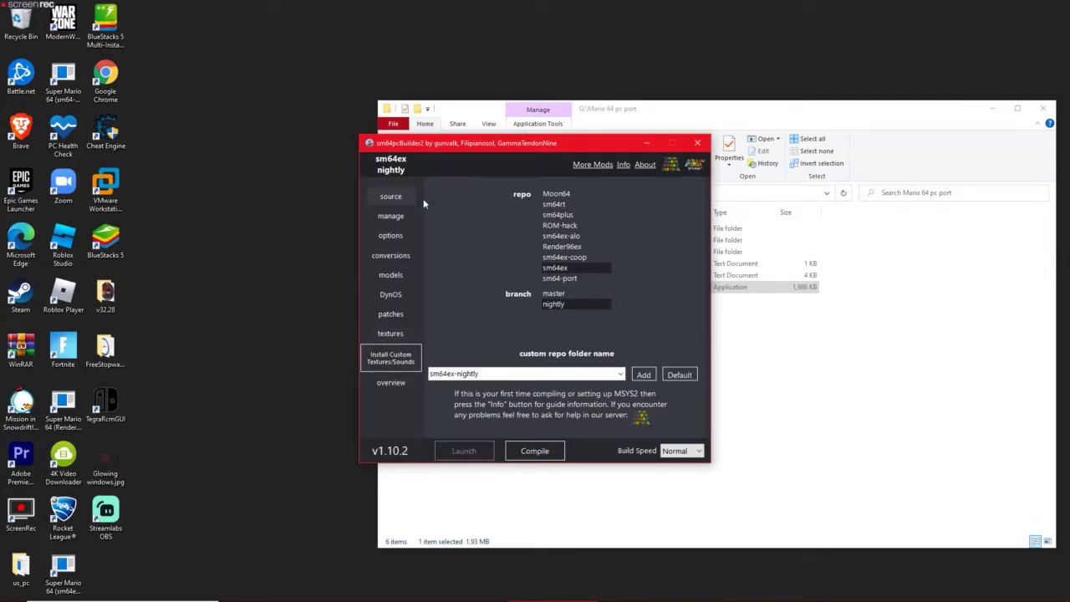
Turn off Launch Game on Successful Compile in the builder's savable options.
click(394, 217)
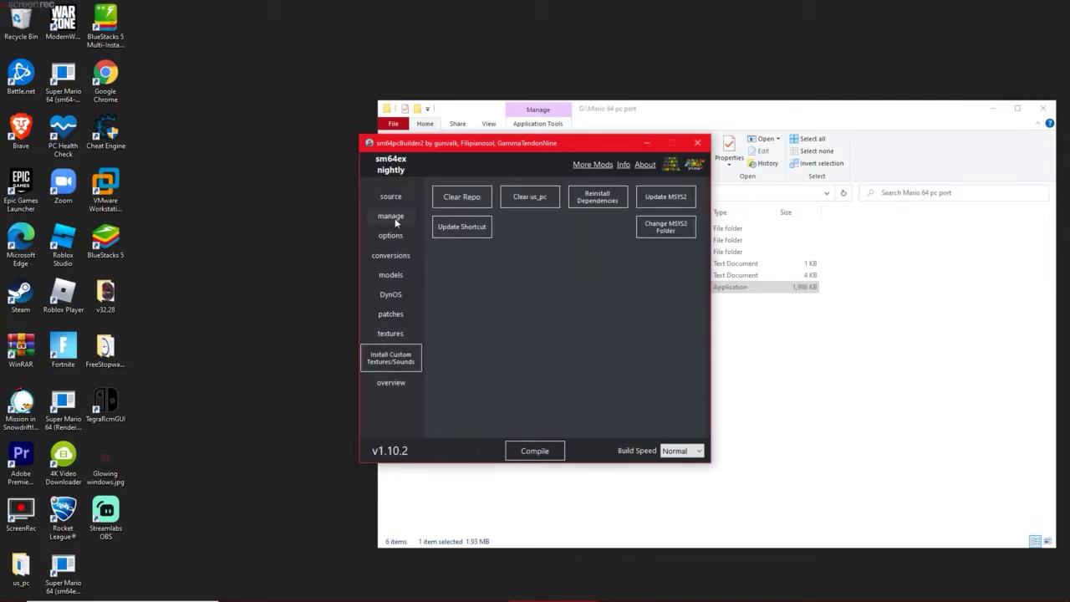
click(399, 236)
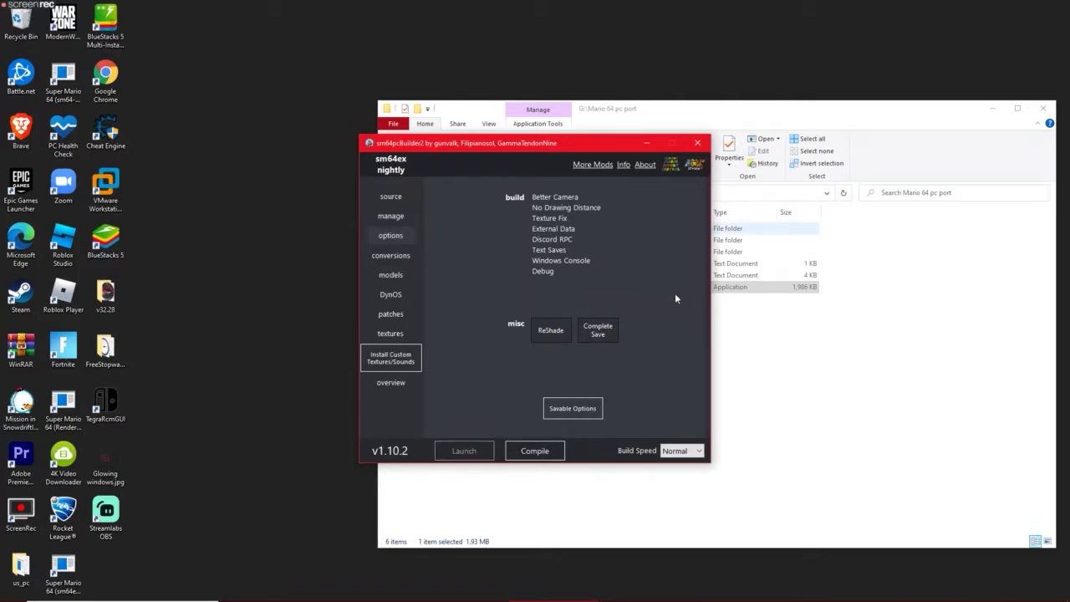
click(581, 413)
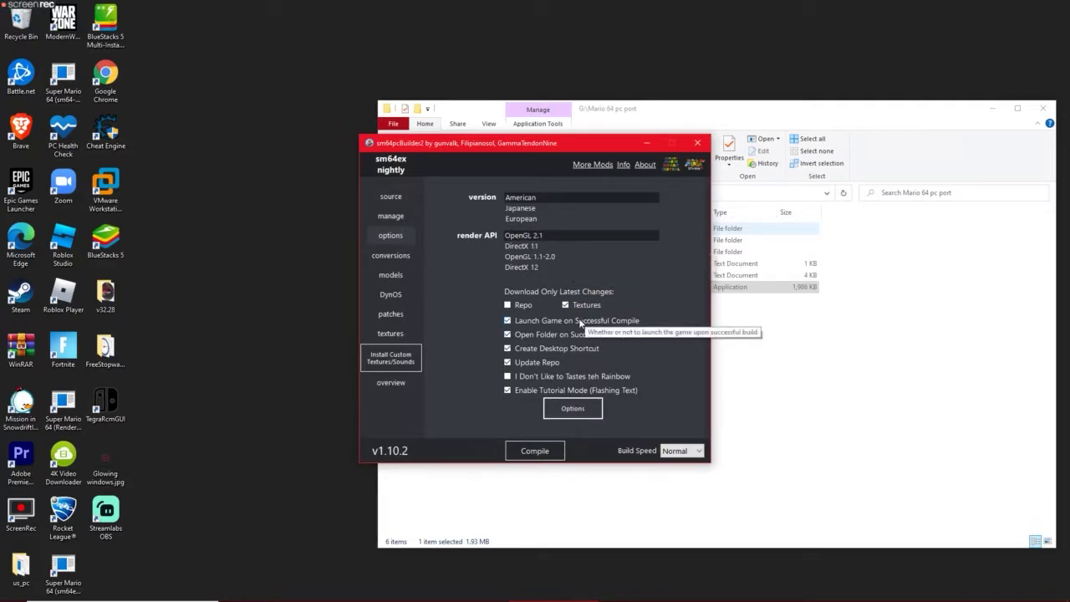
click(508, 321)
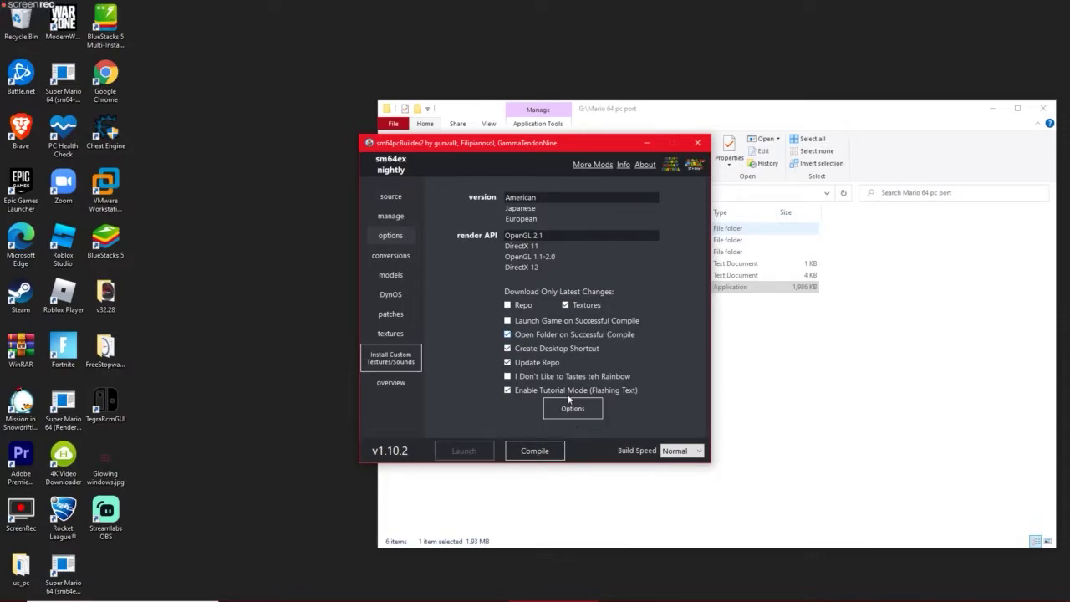
Choose the VaniLla96 model pack and the VaniLla96 Mario model for the build.
mouse_move(3, 4)
click(389, 276)
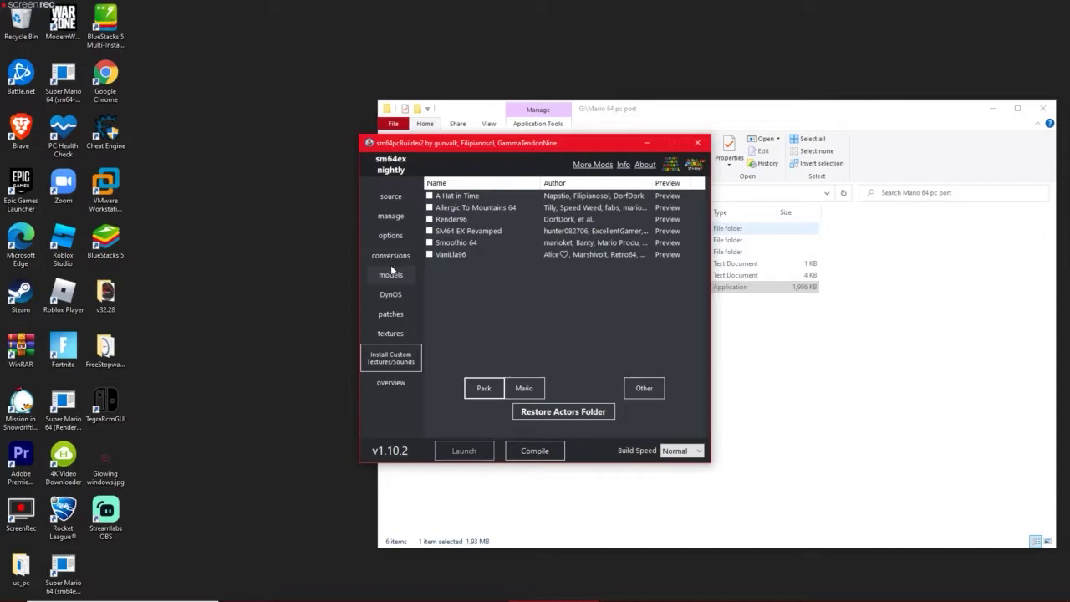
click(533, 388)
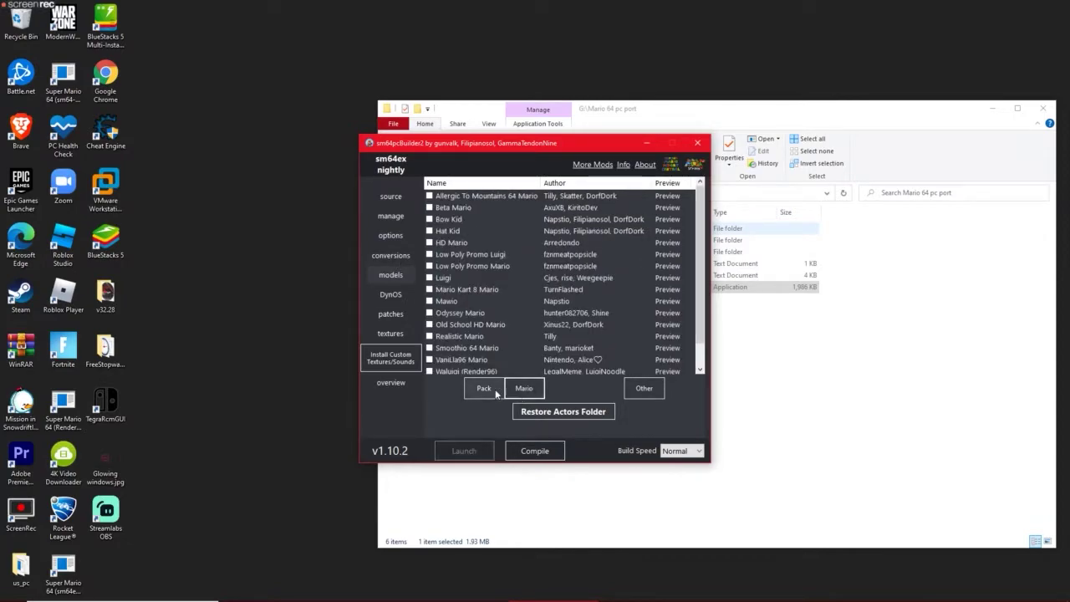
click(491, 392)
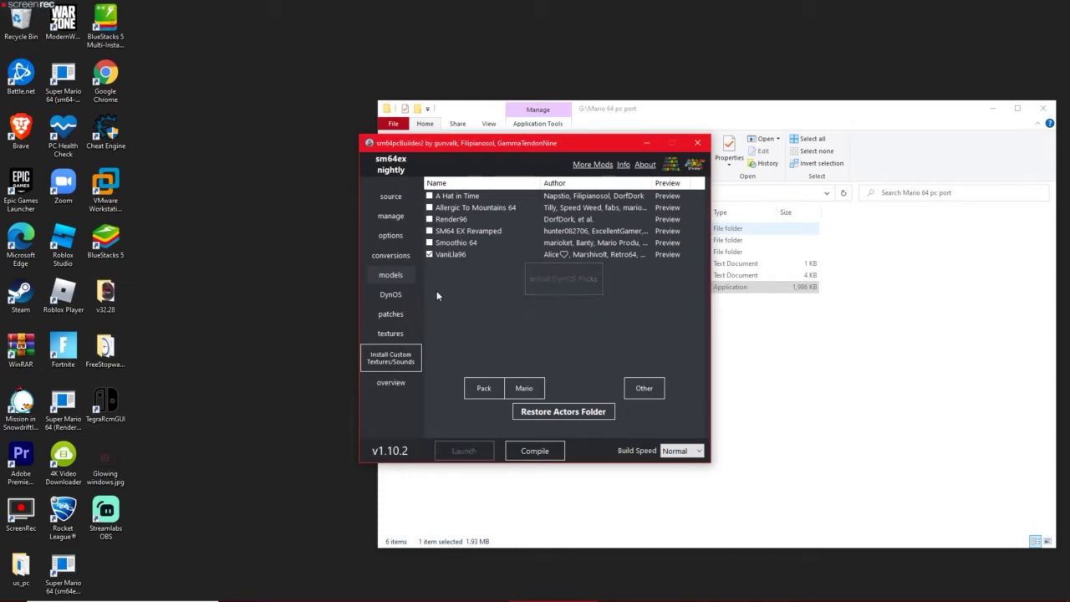
Deselect the DynOS v1.0 patch and select the 60 FPS and Leave Ending Screen v2 patches.
click(388, 294)
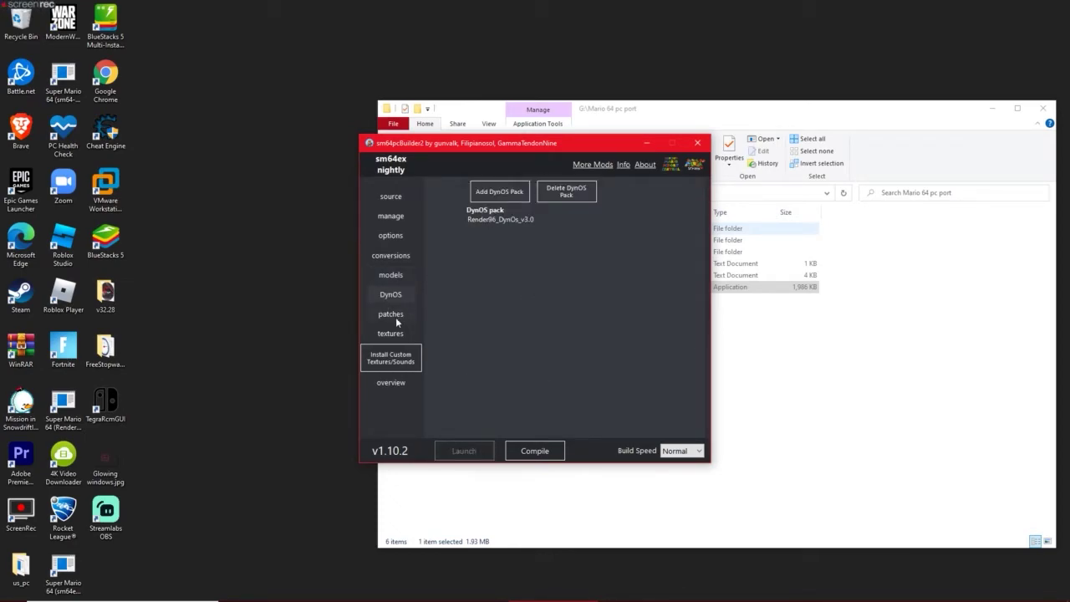
click(395, 316)
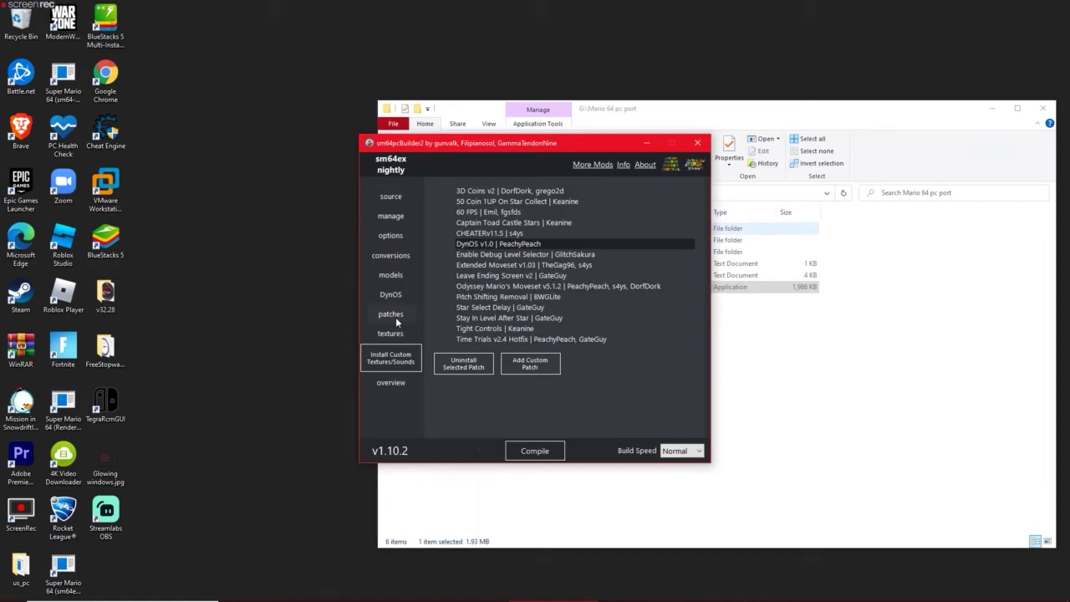
click(514, 245)
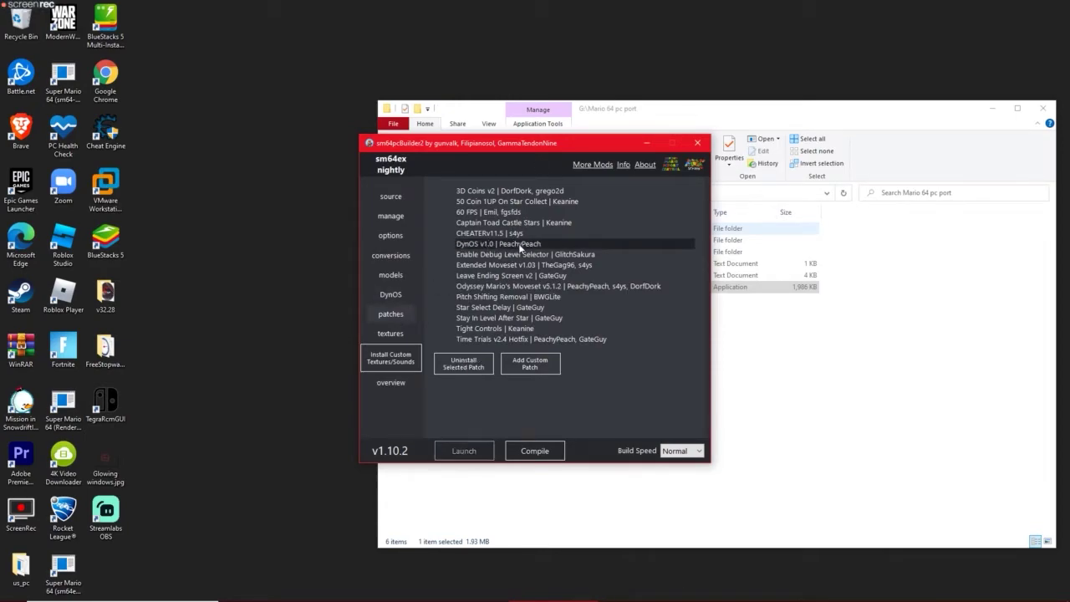
click(519, 245)
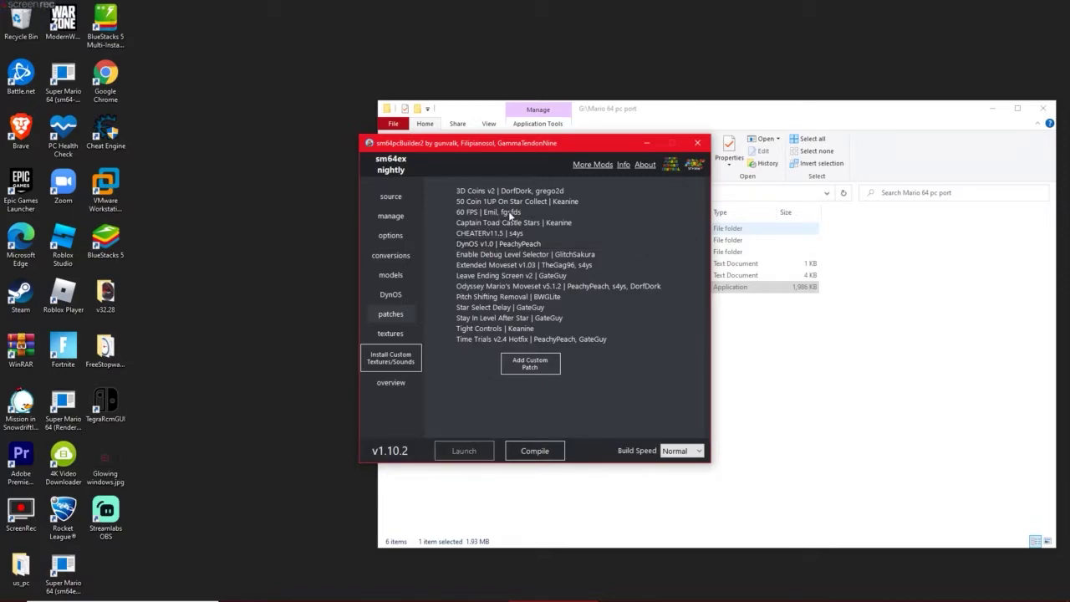
click(493, 214)
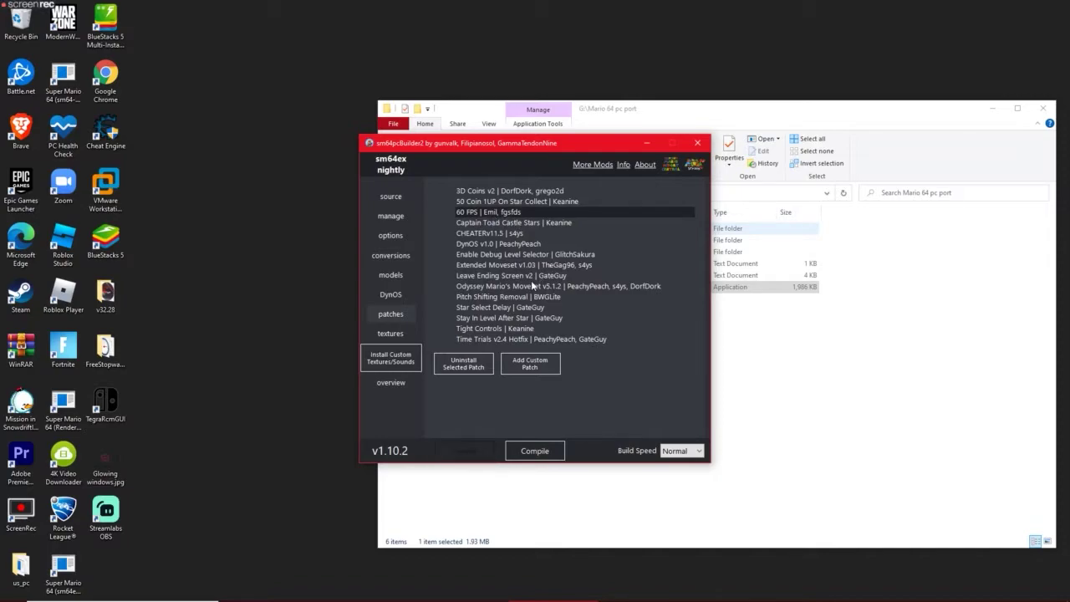
ctrl+click(530, 279)
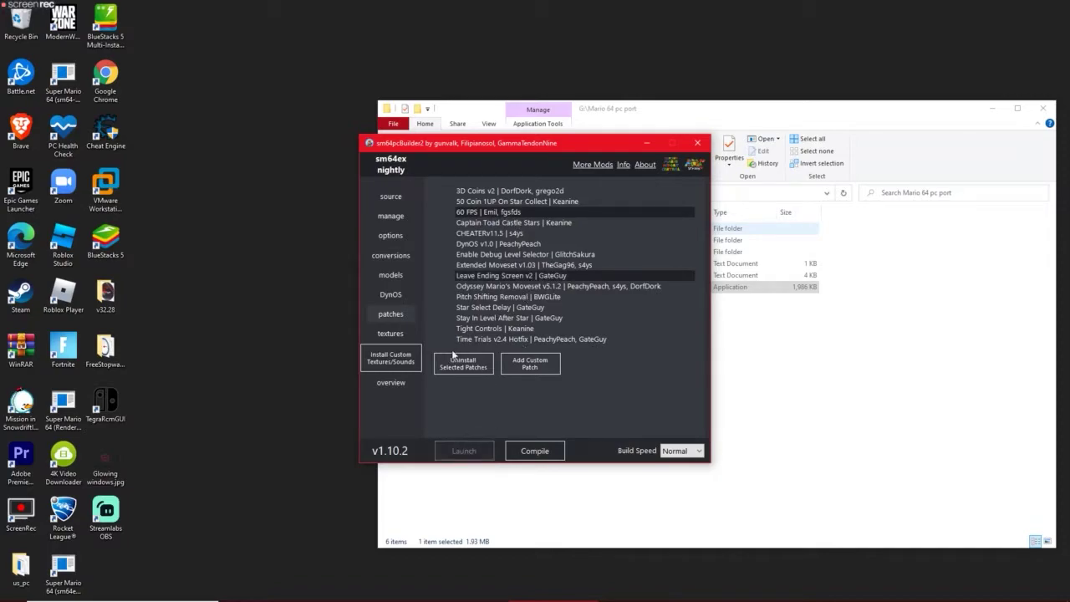
Select the installed Render96 HD texture pack and update it.
click(390, 334)
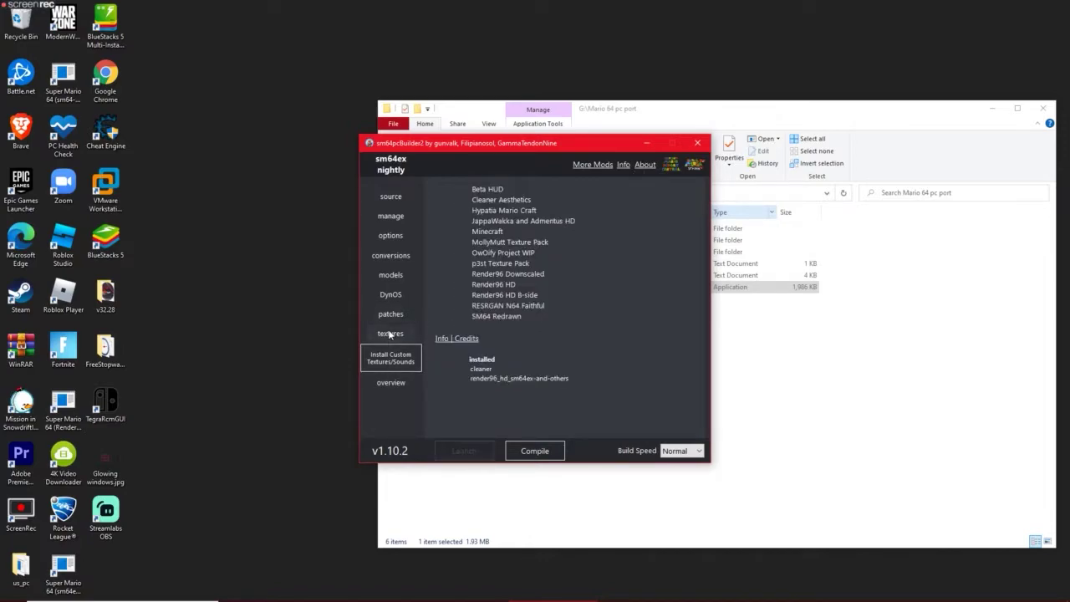
click(521, 283)
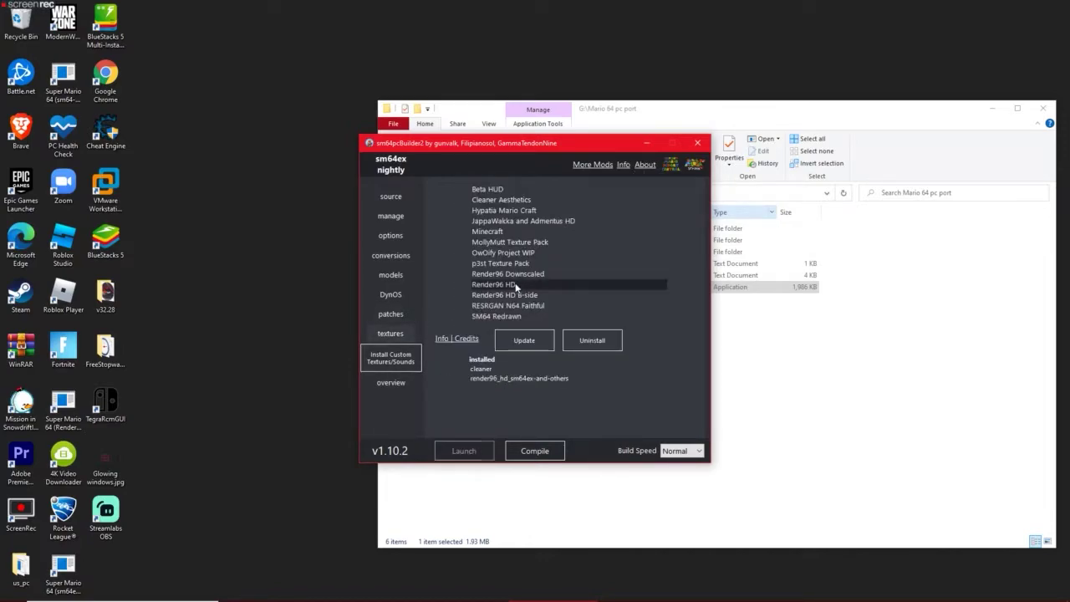
click(525, 340)
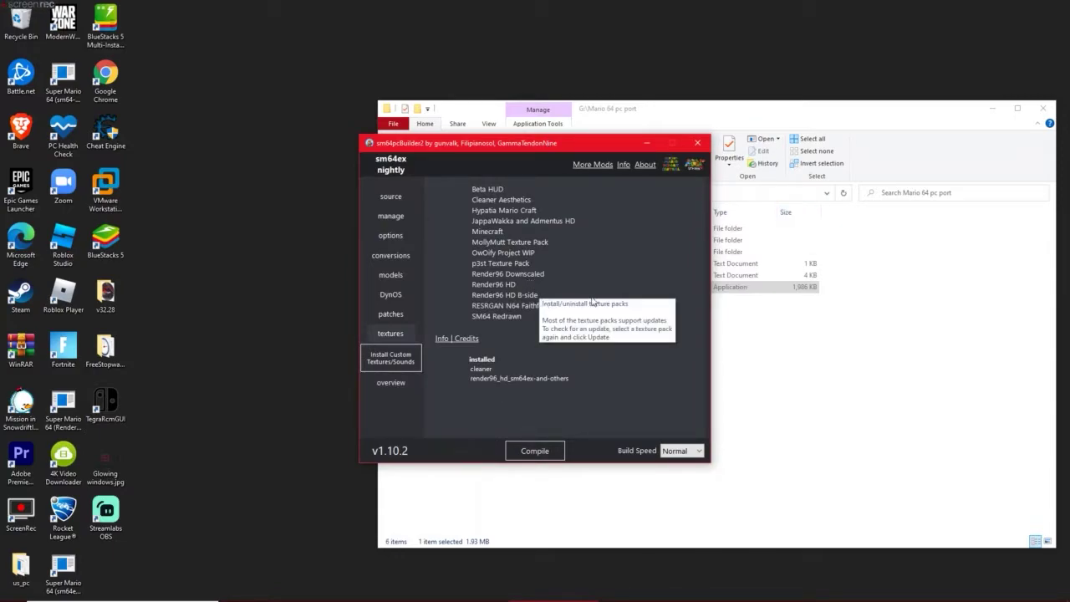
click(524, 284)
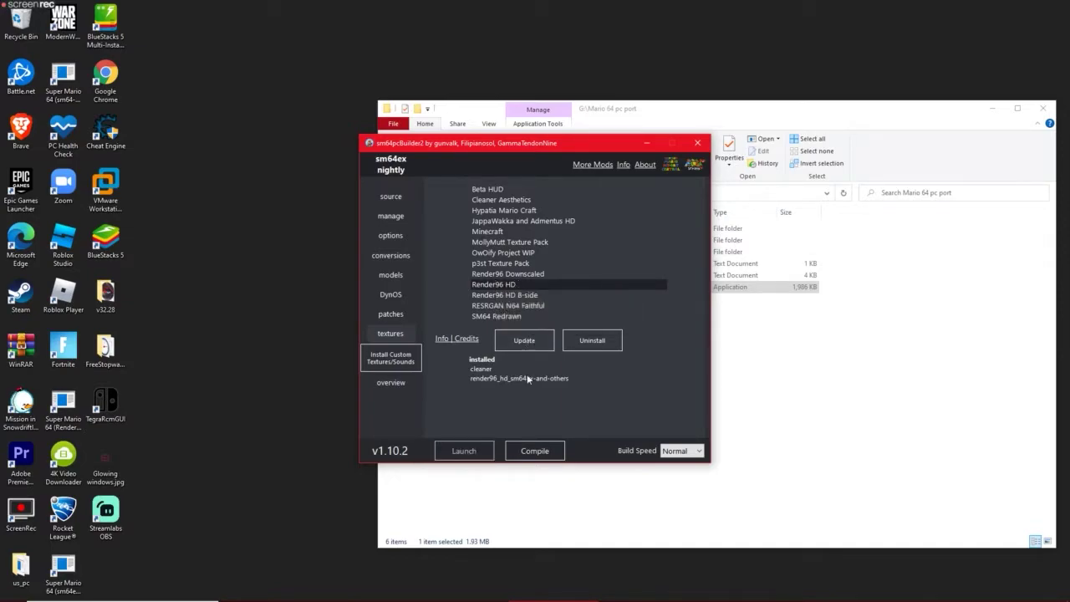
click(526, 340)
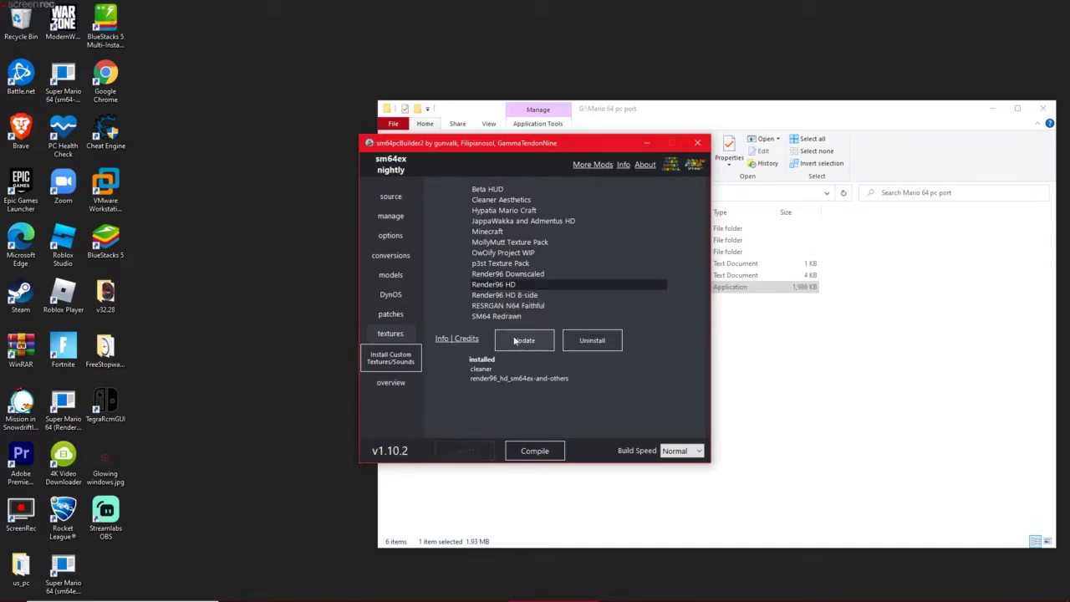
Review the build overview and start compiling, choosing to completely reset the sm64ex-nightly repo.
click(402, 385)
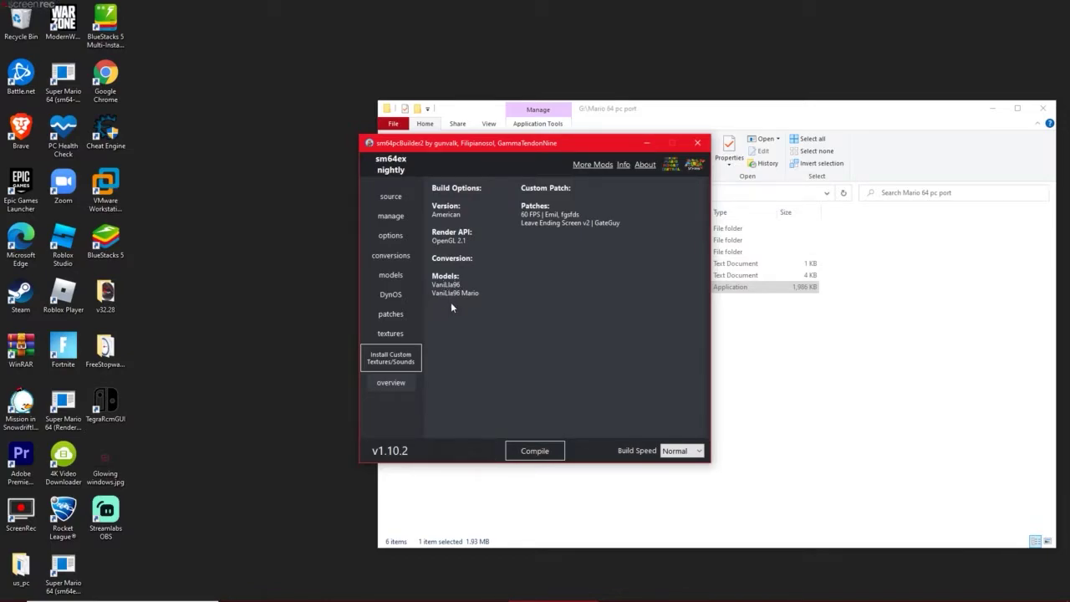
click(549, 451)
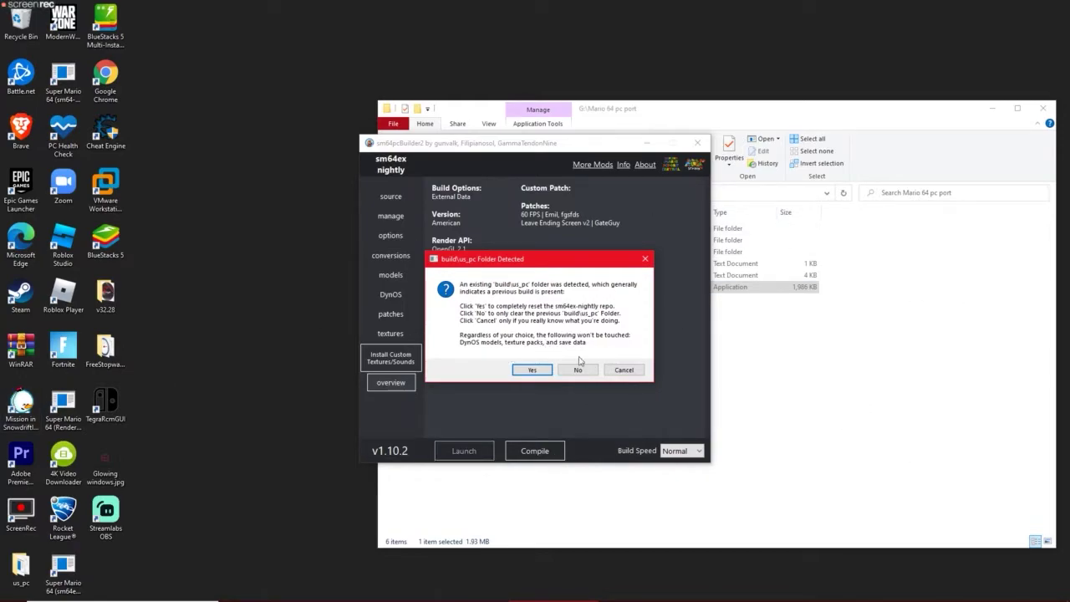
click(534, 371)
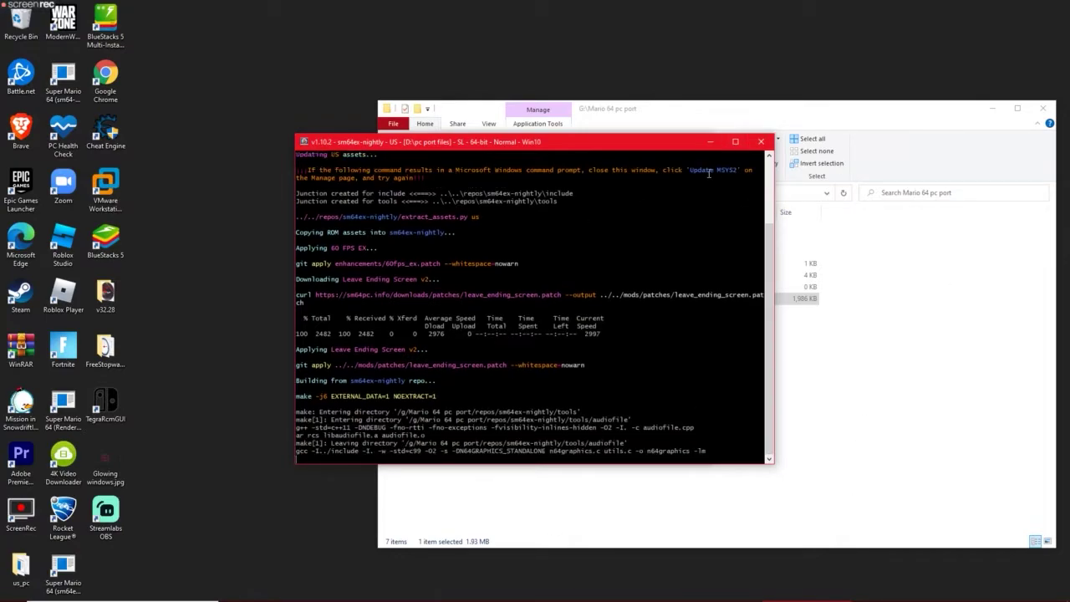
Bring the builder's overview to the front during compilation, and return to the compile console.
mouse_move(638, 600)
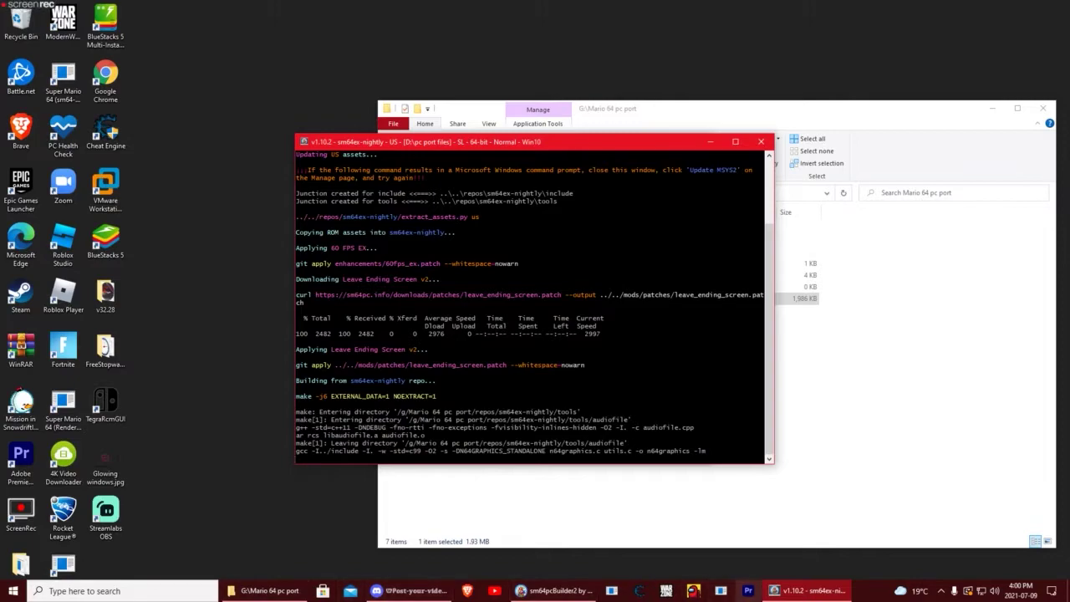
click(551, 590)
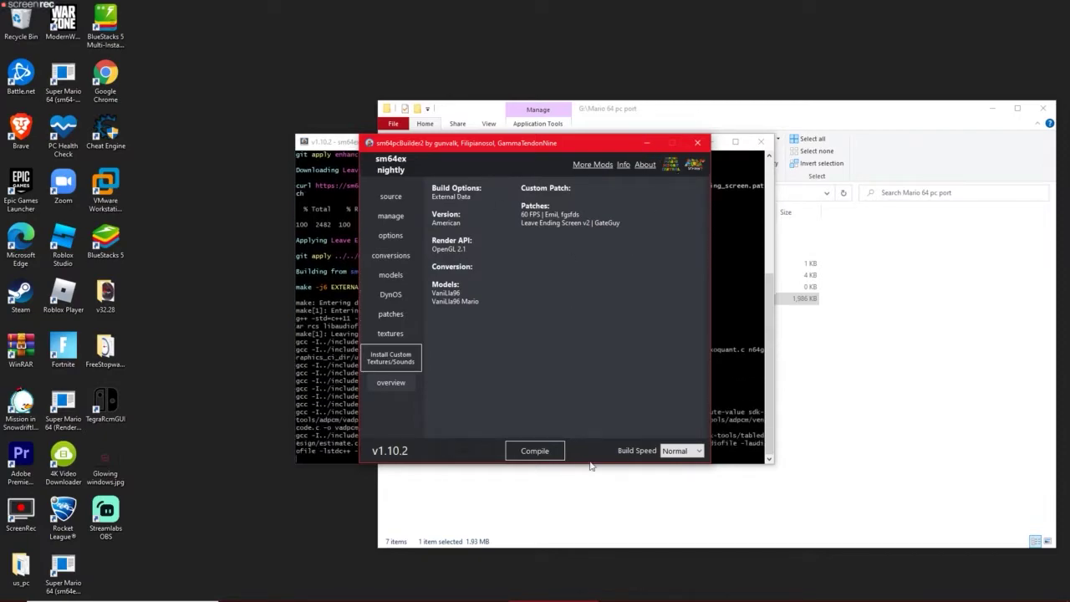
mouse_move(535, 599)
click(794, 590)
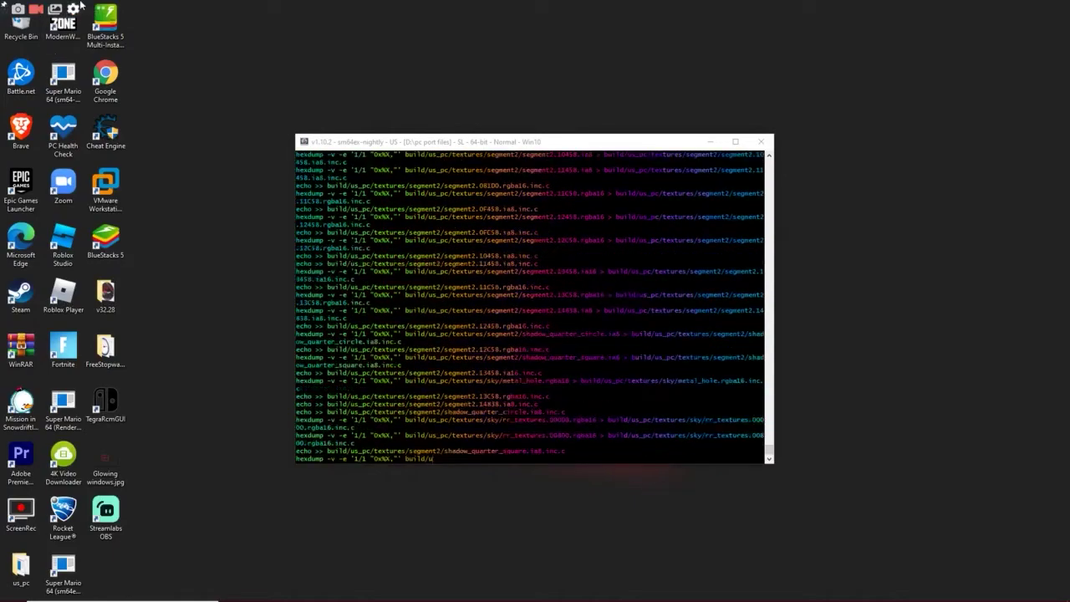
click(74, 8)
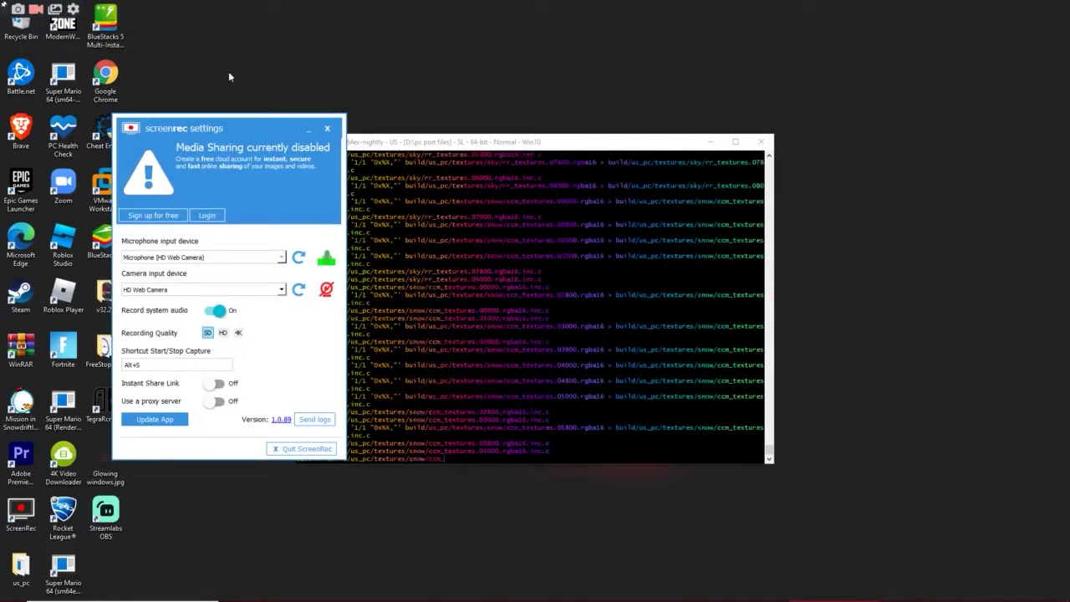
click(327, 128)
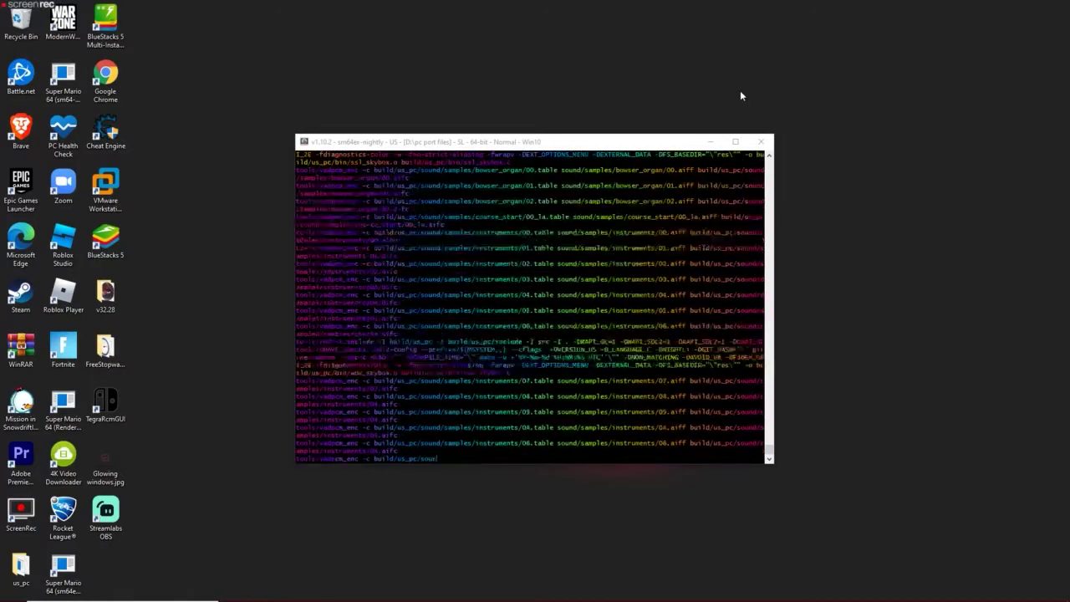
click(543, 142)
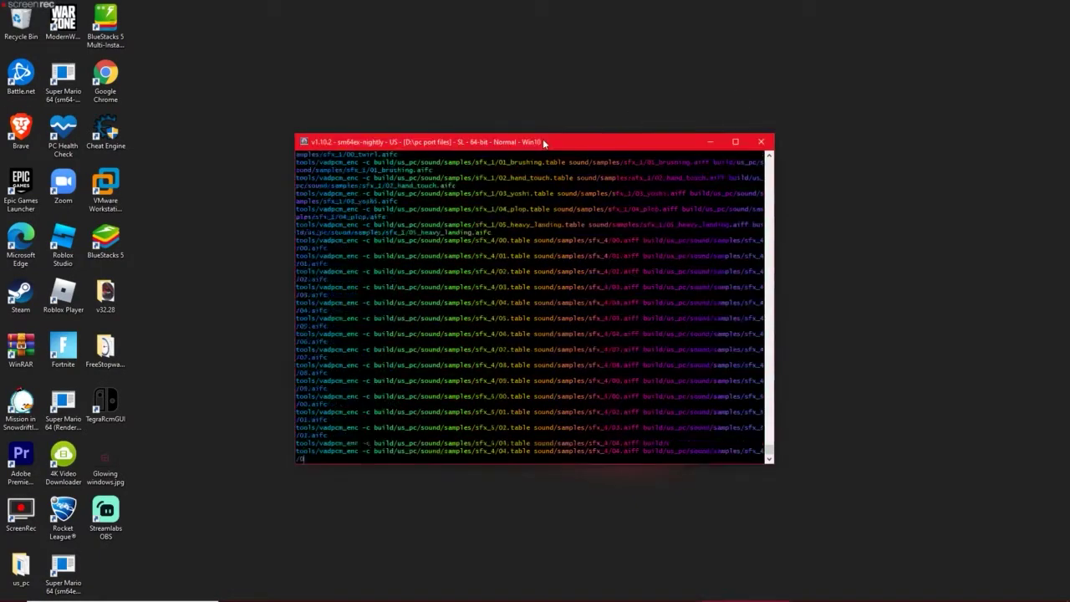
mouse_move(34, 12)
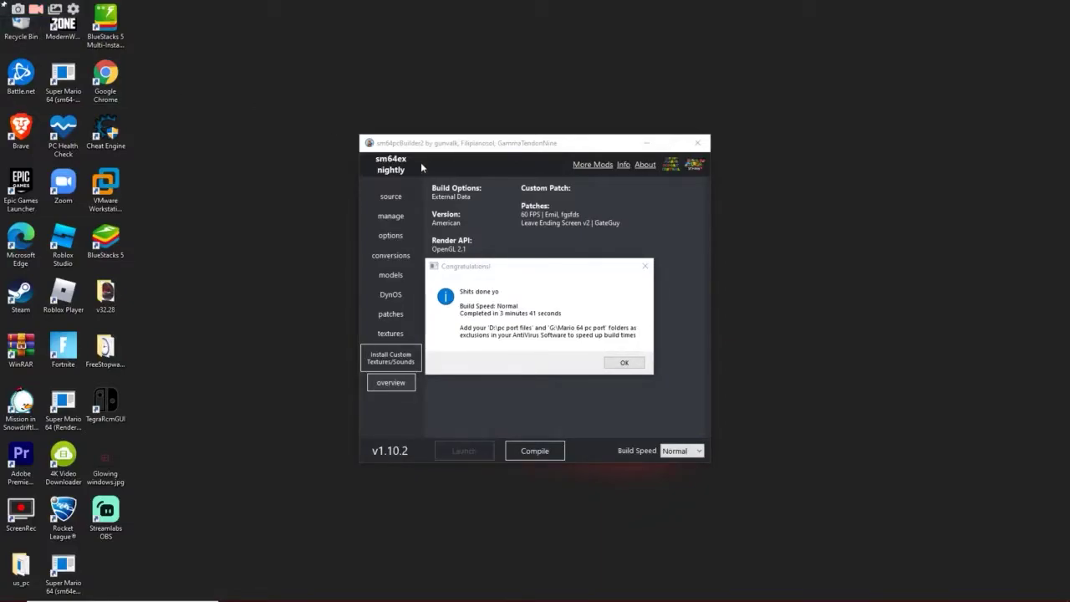
Dismiss the build completion message and reposition the opened us_pc build folder window.
click(519, 288)
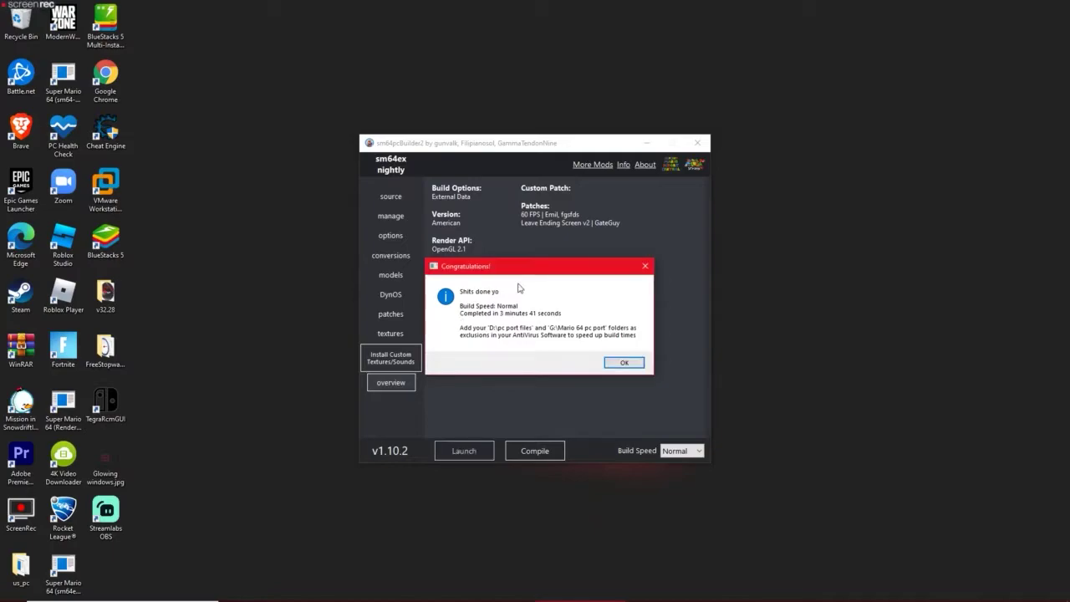
click(622, 363)
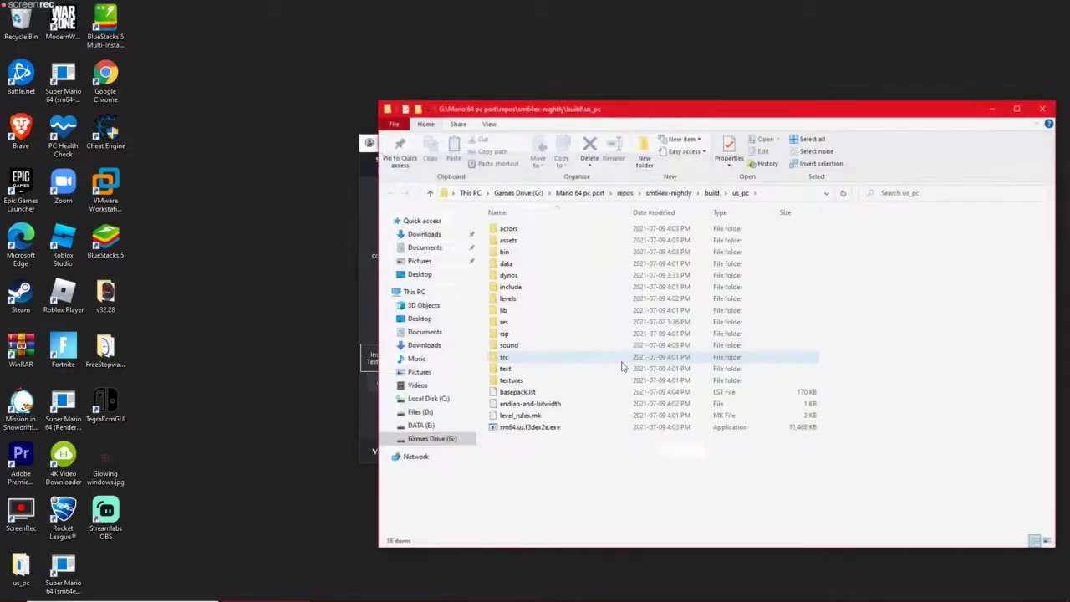
drag(598, 118, 456, 61)
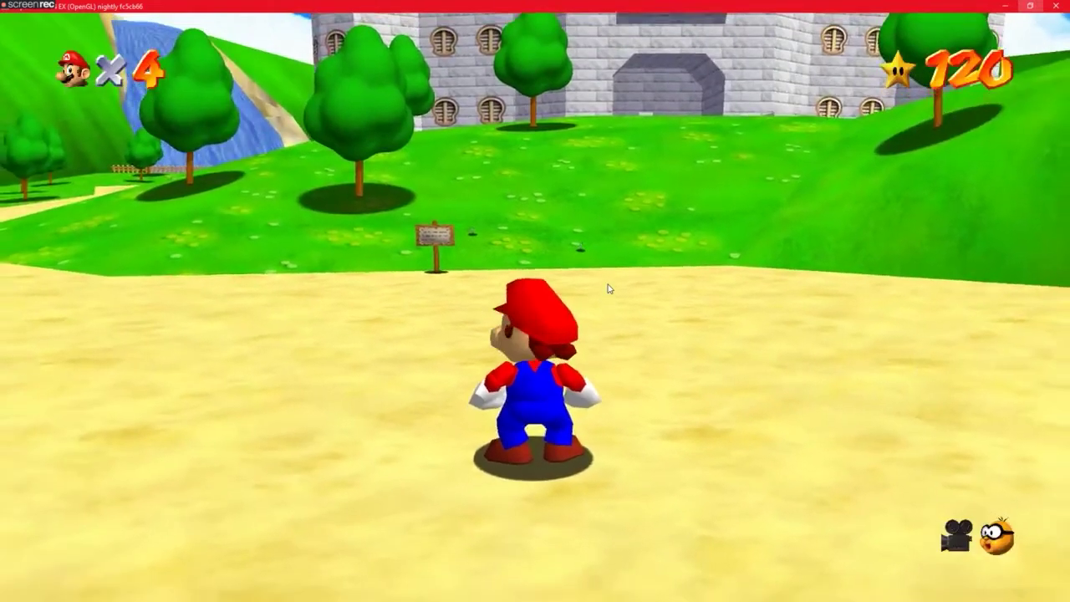
key(d)
key(w)
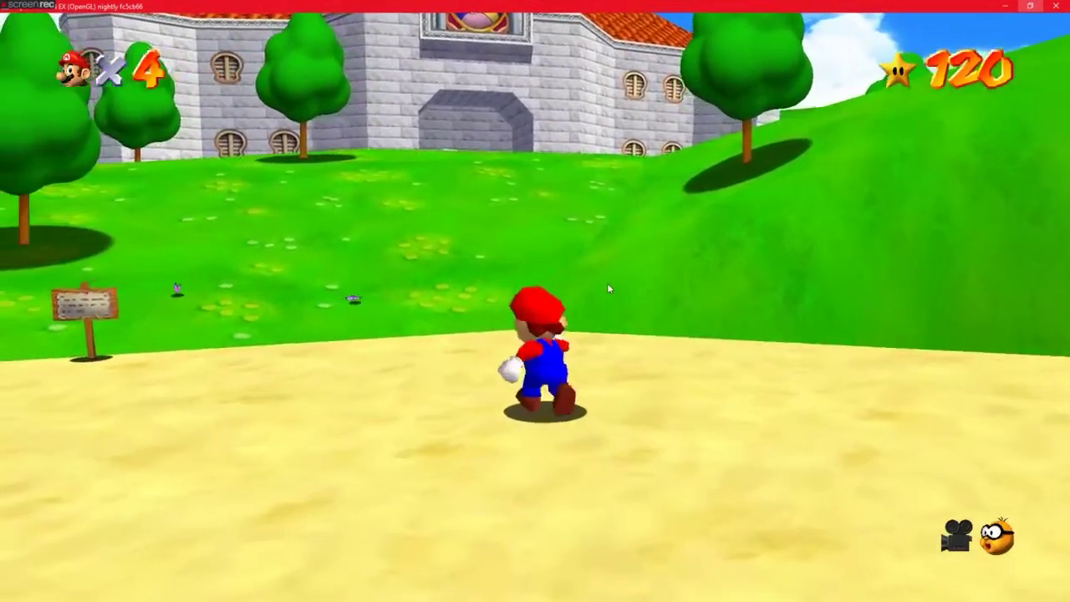
key(l)
key(d)
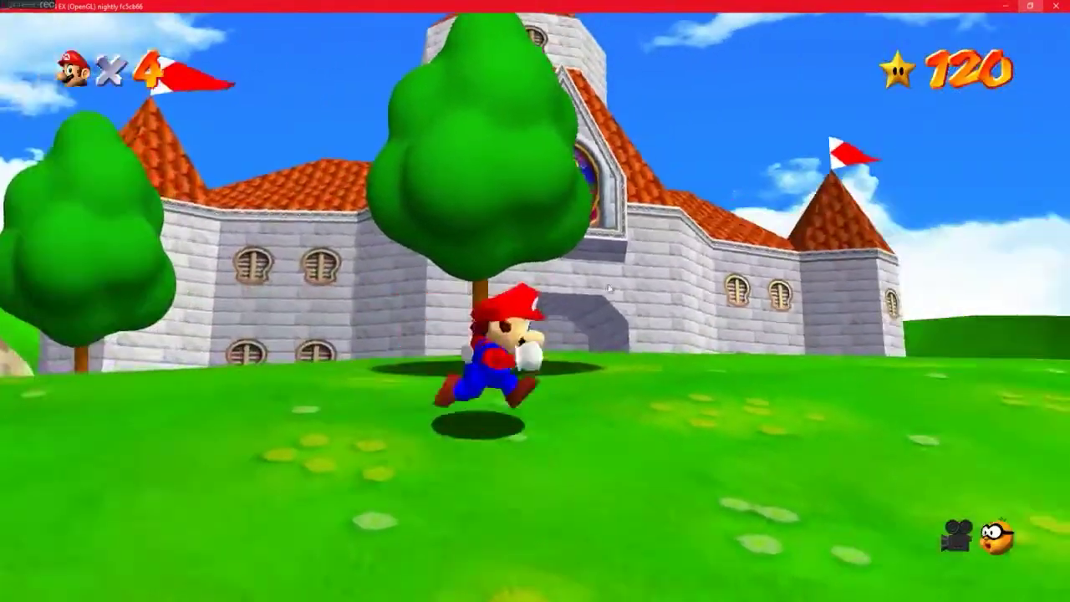
key(w)
key(l)
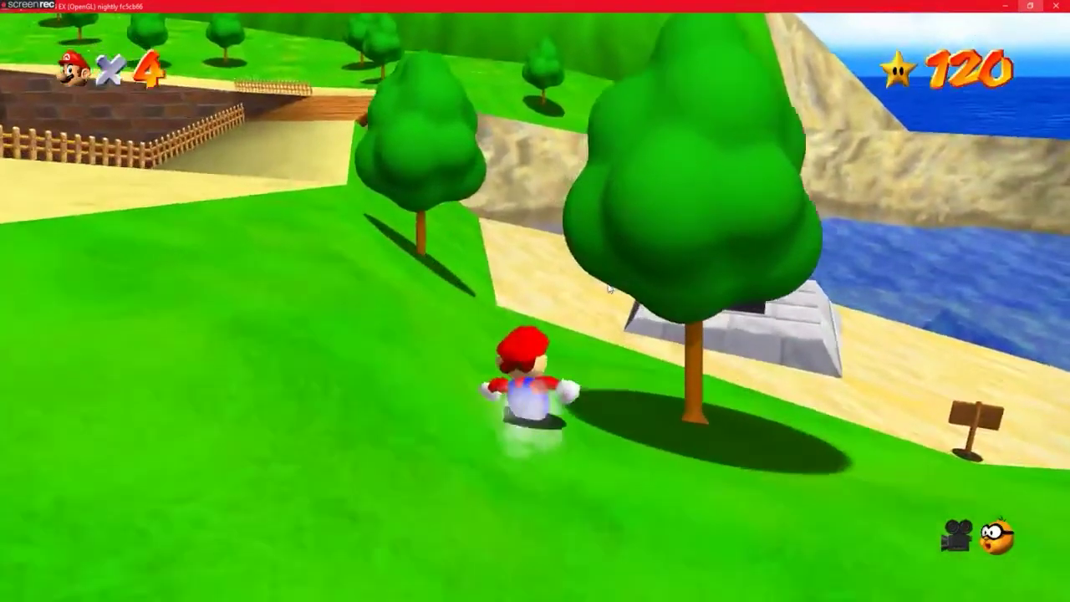
key(l)
key(l)
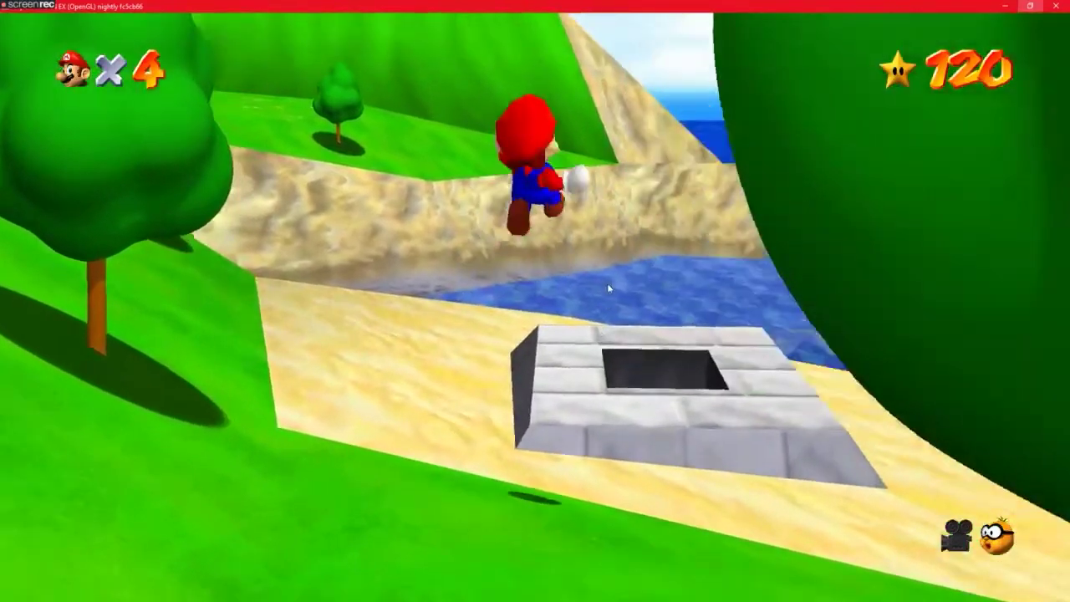
key(a)
key(l)
key(w)
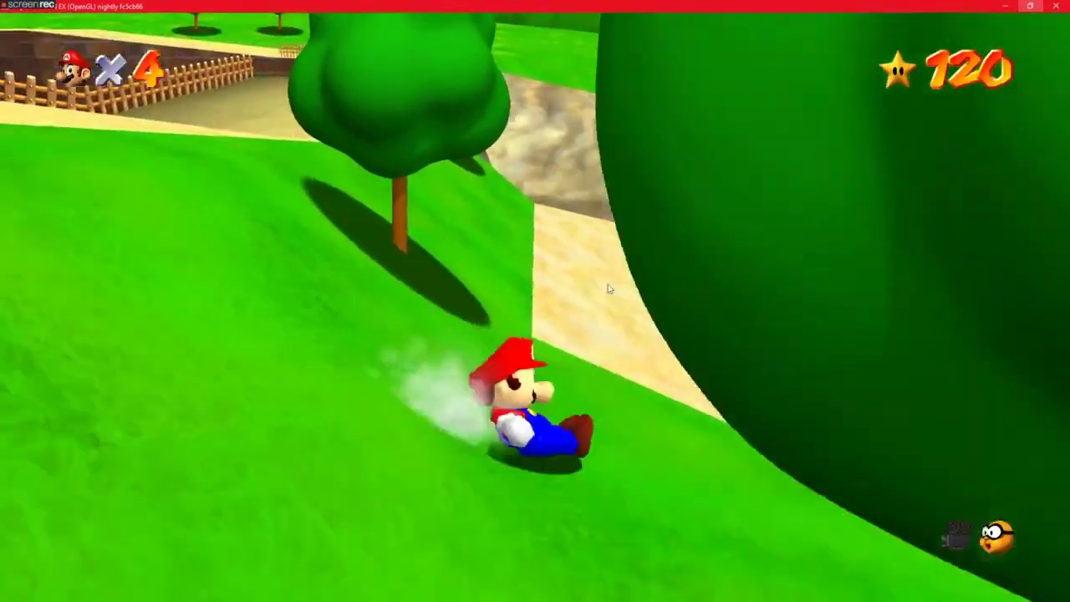
key(w)
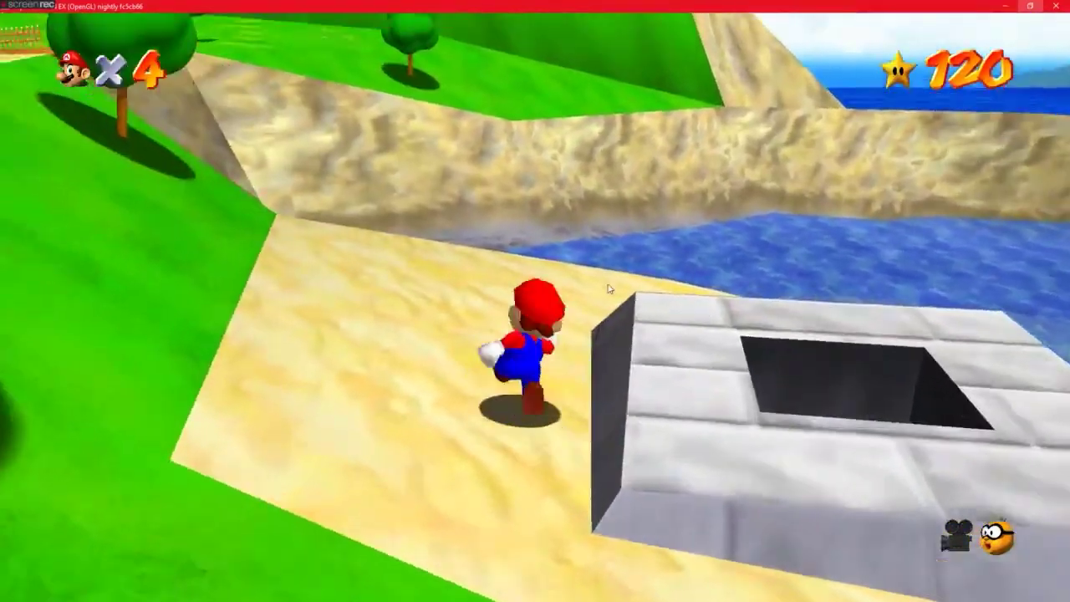
key(w)
key(l)
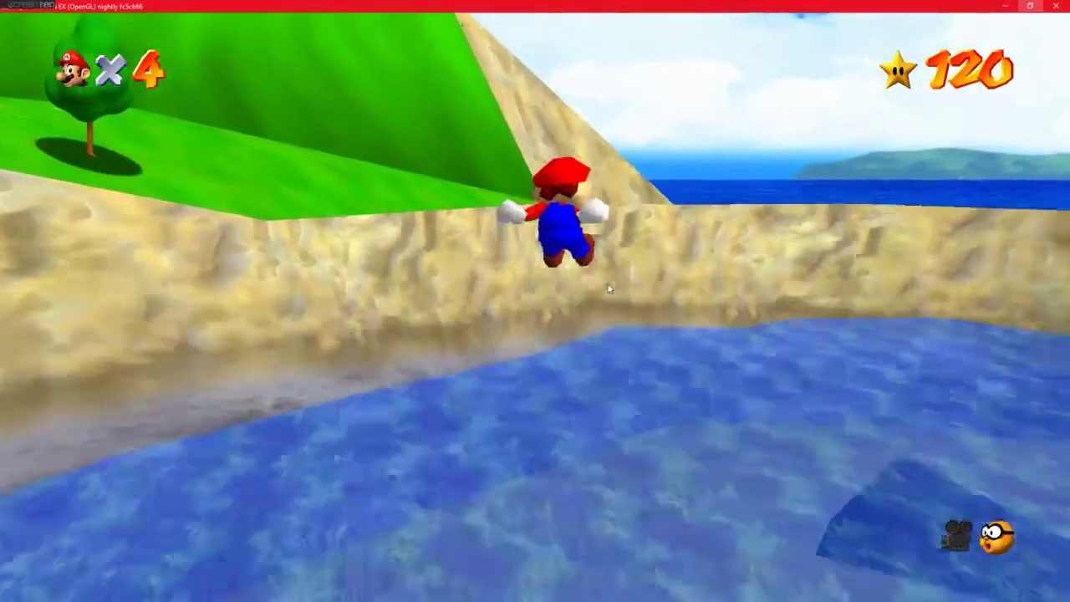
key(w)
key(l)
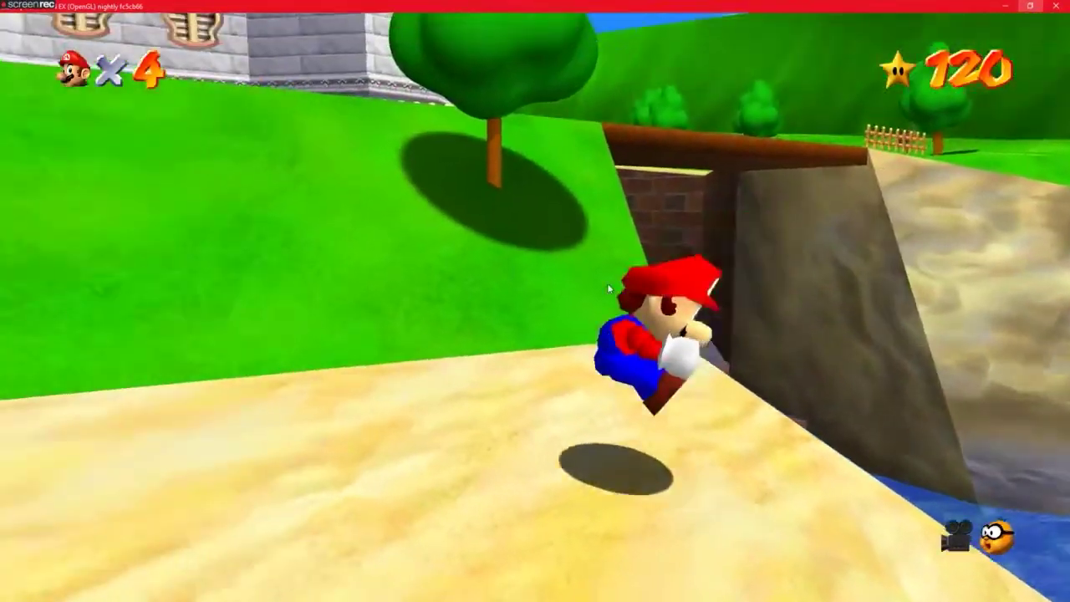
key(d)
key(l)
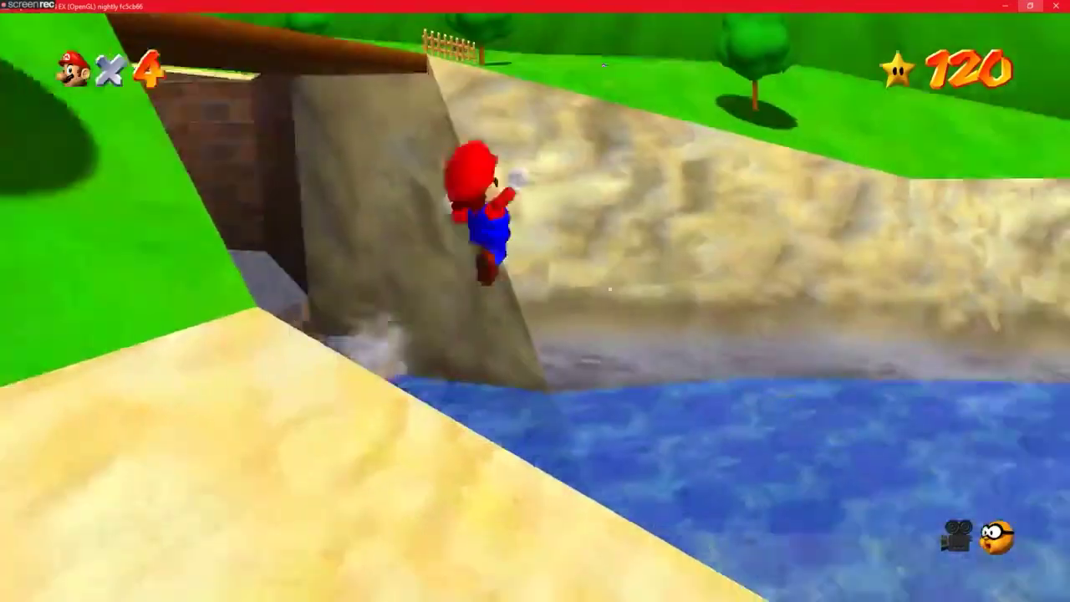
key(w)
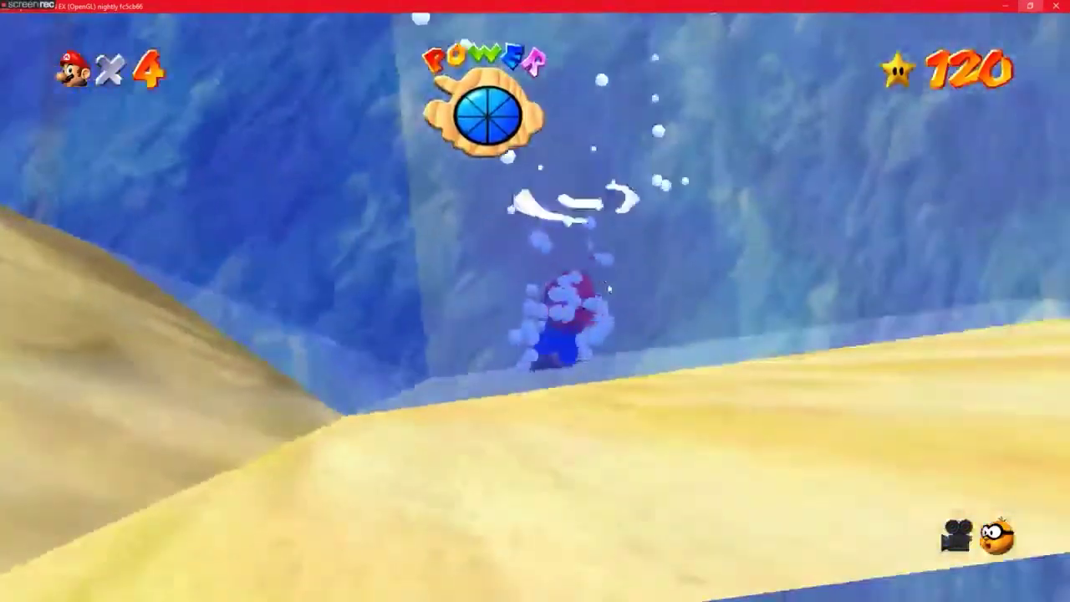
key(l)
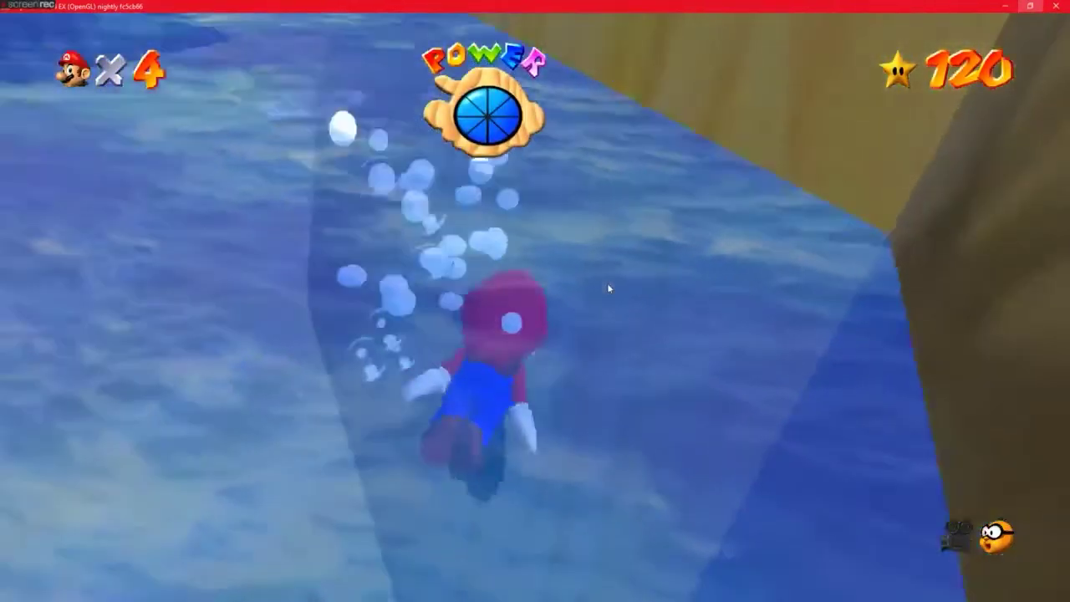
key(w)
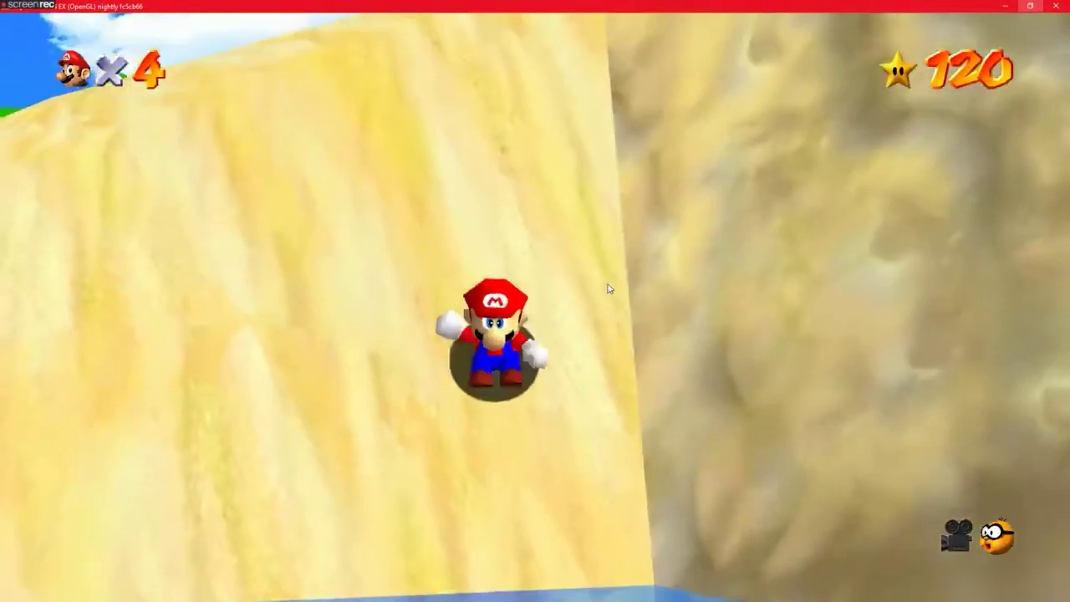
key(w)
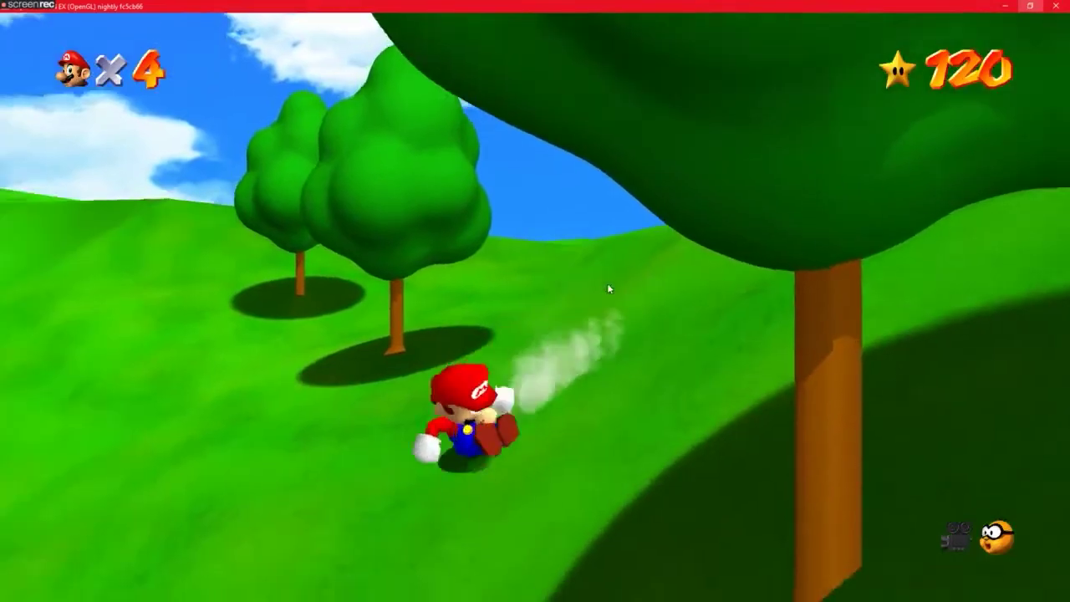
key(l)
key(s)
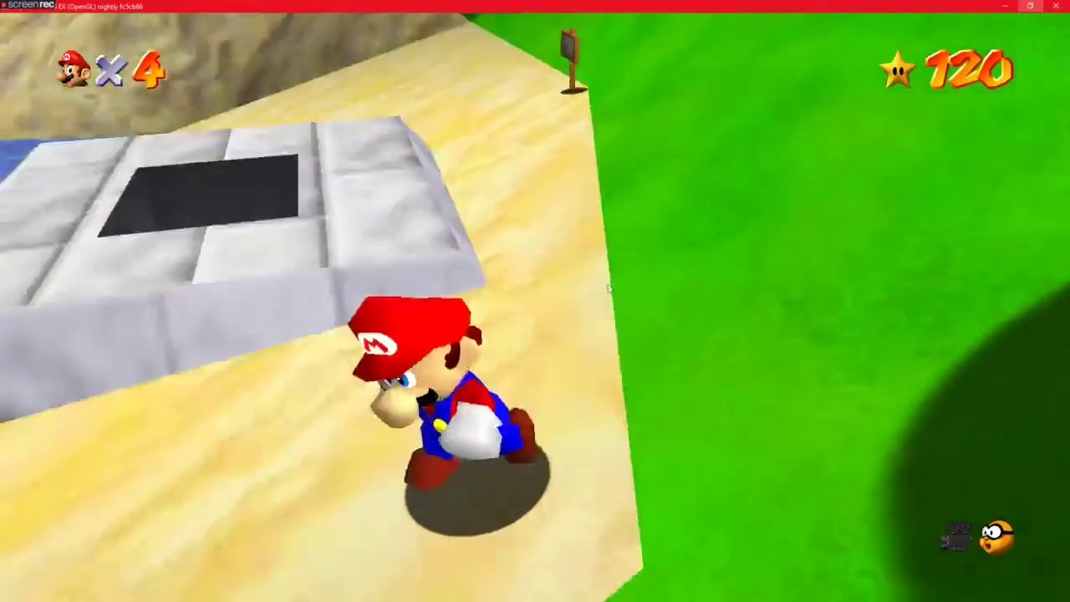
key(a)
key(w)
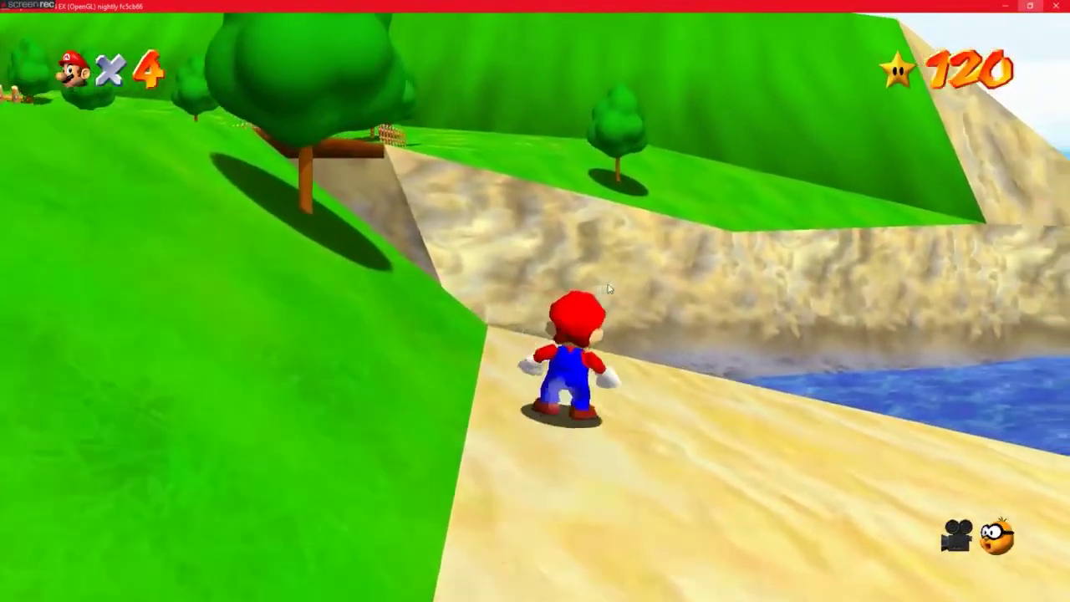
key(w)
key(l)
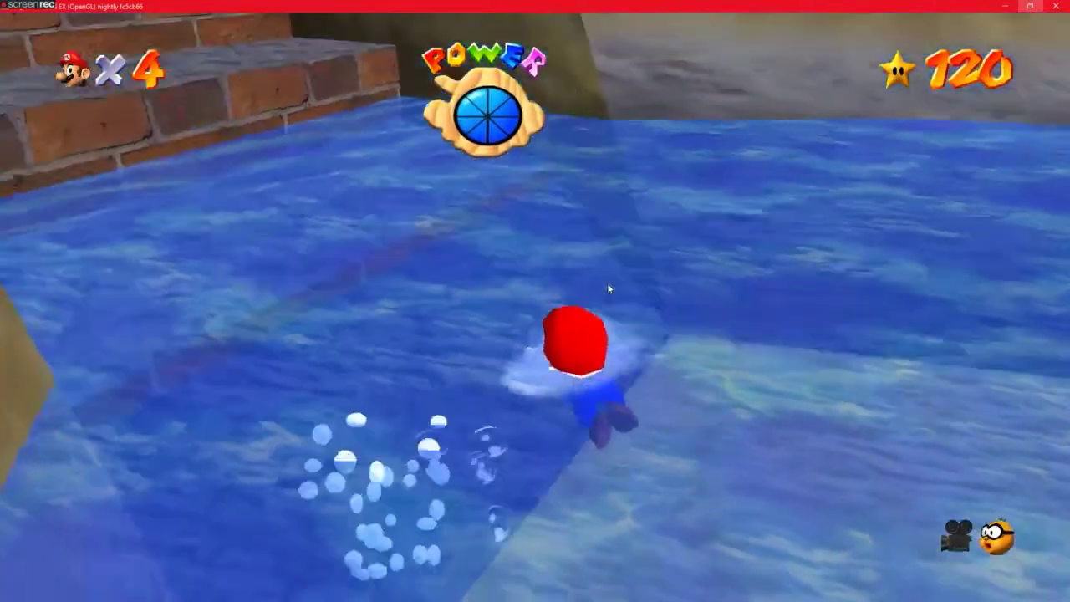
key(a)
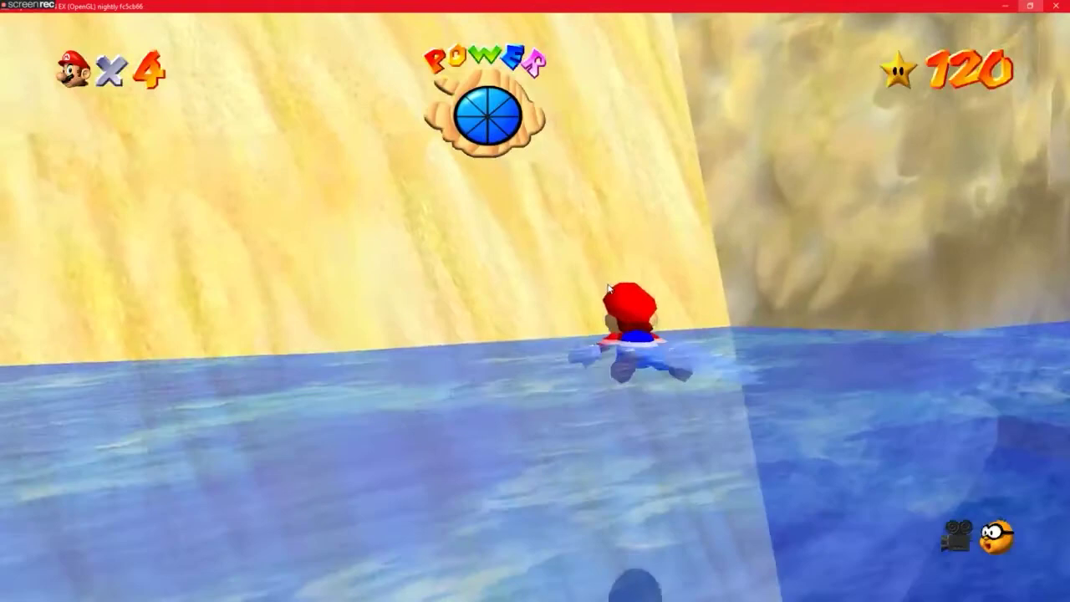
key(w)
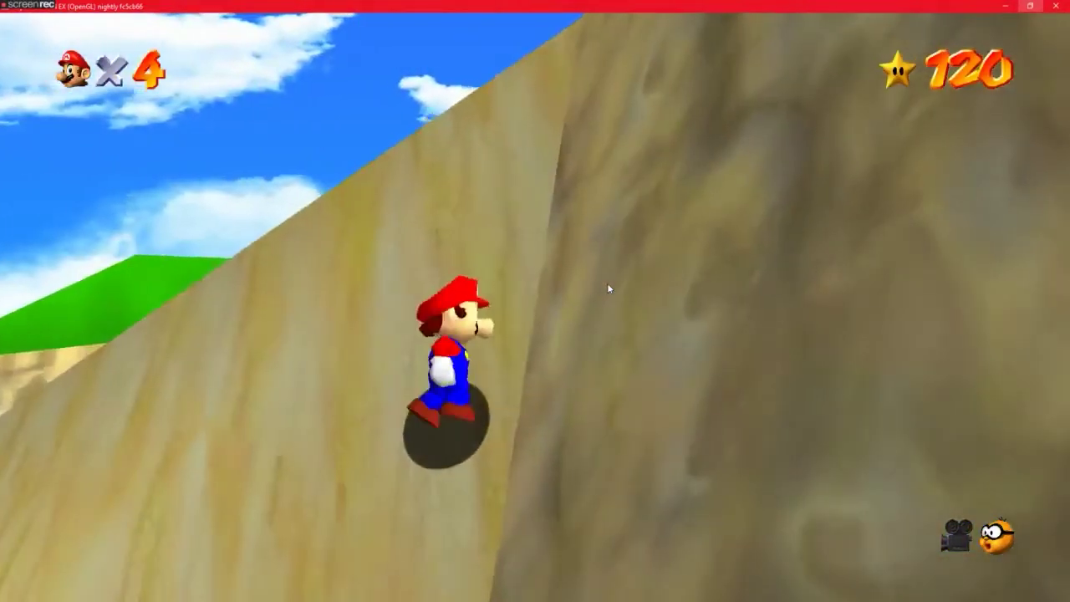
key(l)
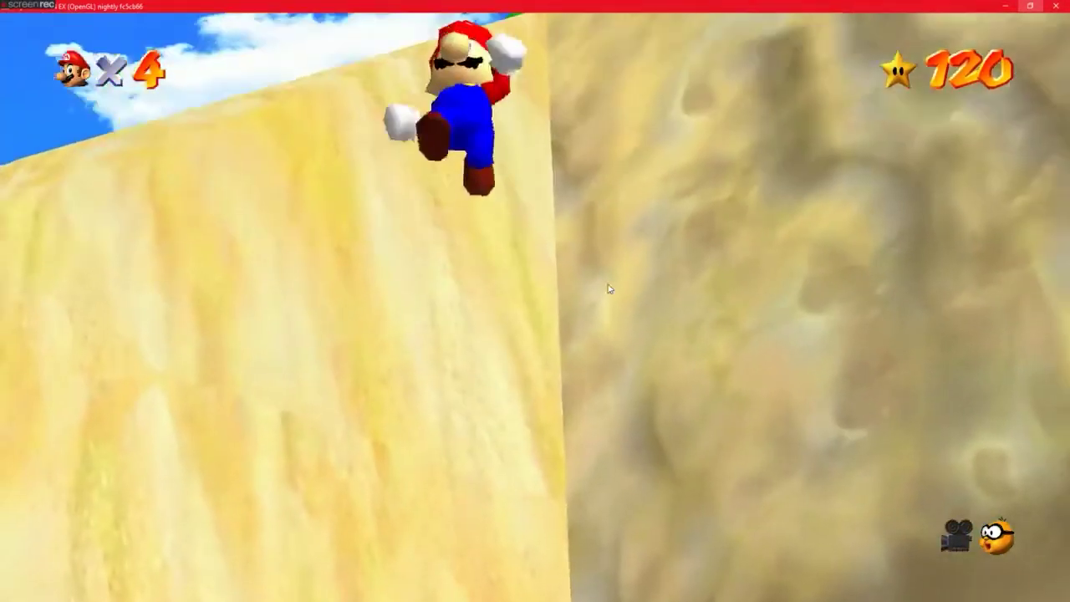
key(l)
key(w)
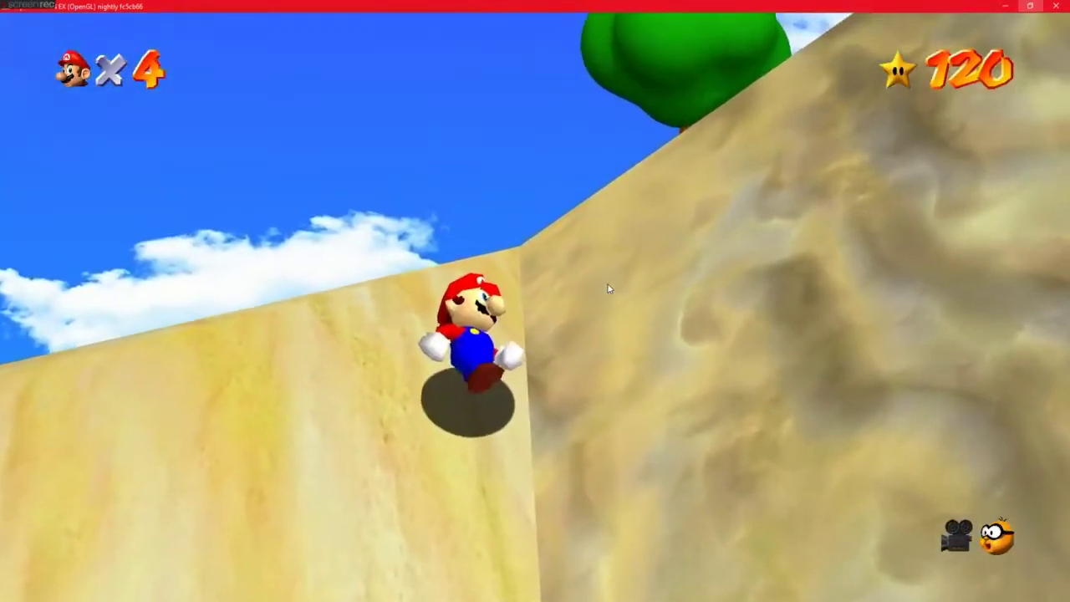
key(l)
key(w)
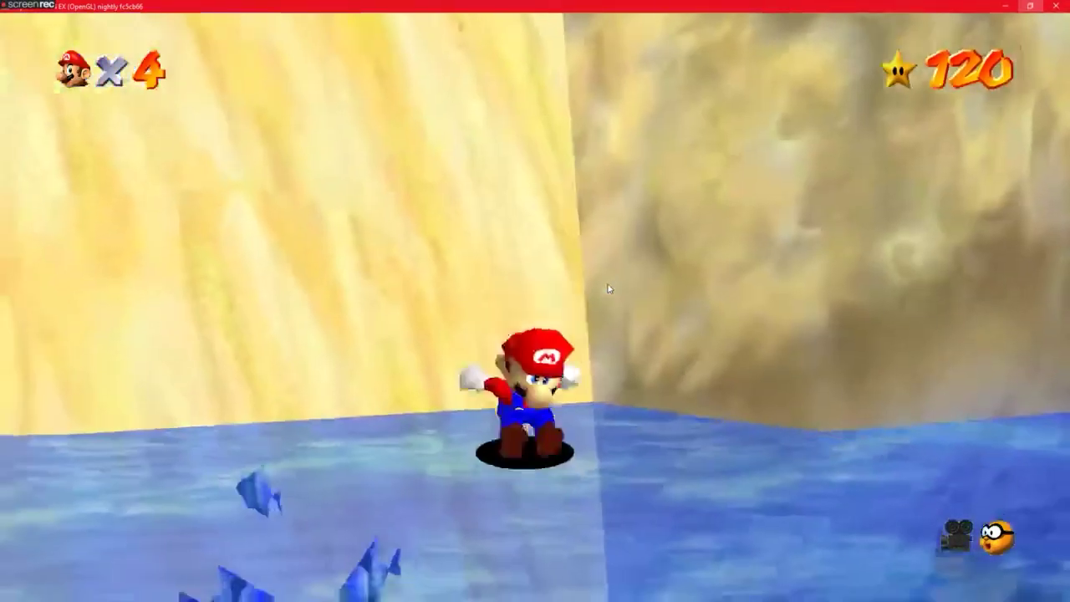
key(w)
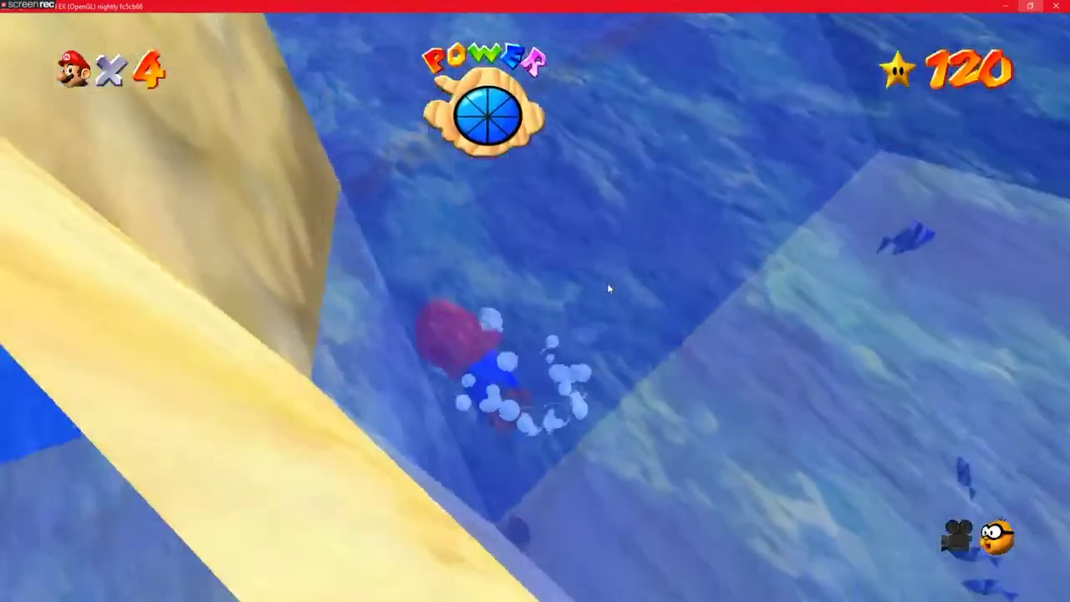
key(w)
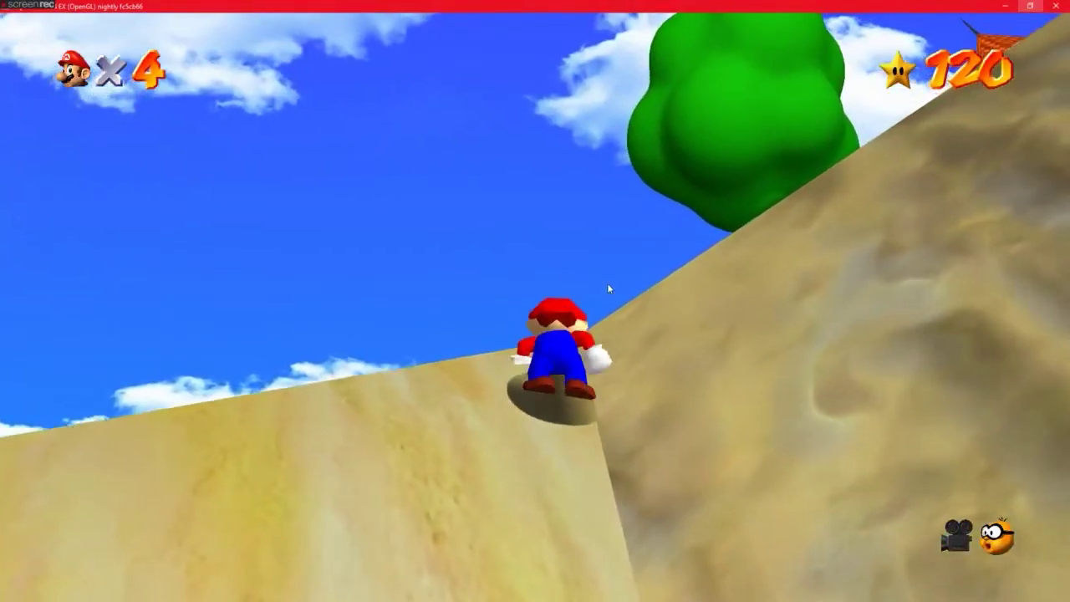
key(s)
key(l)
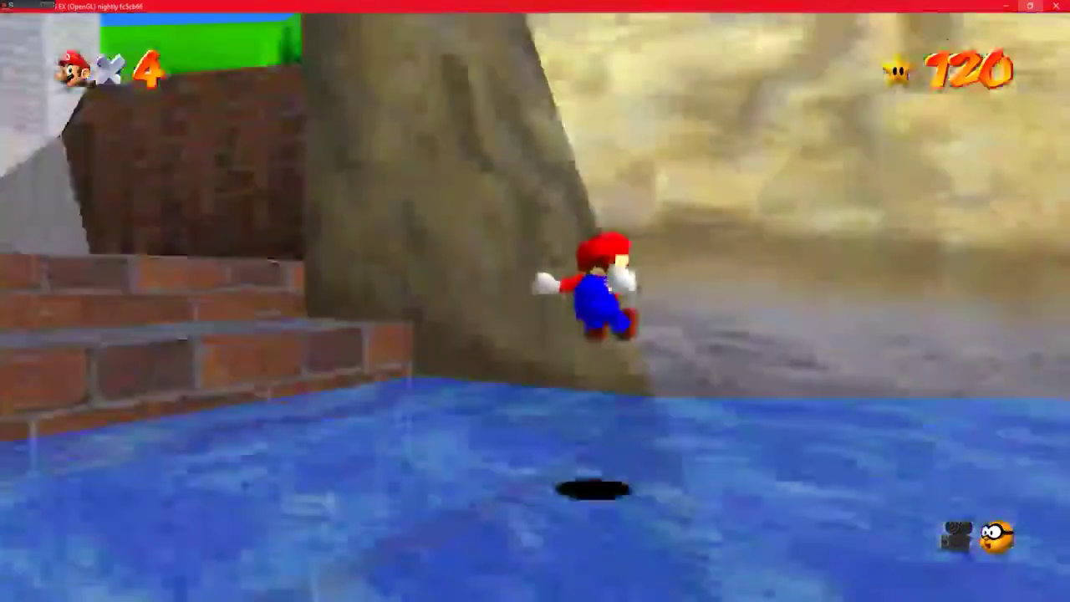
key(w)
key(s)
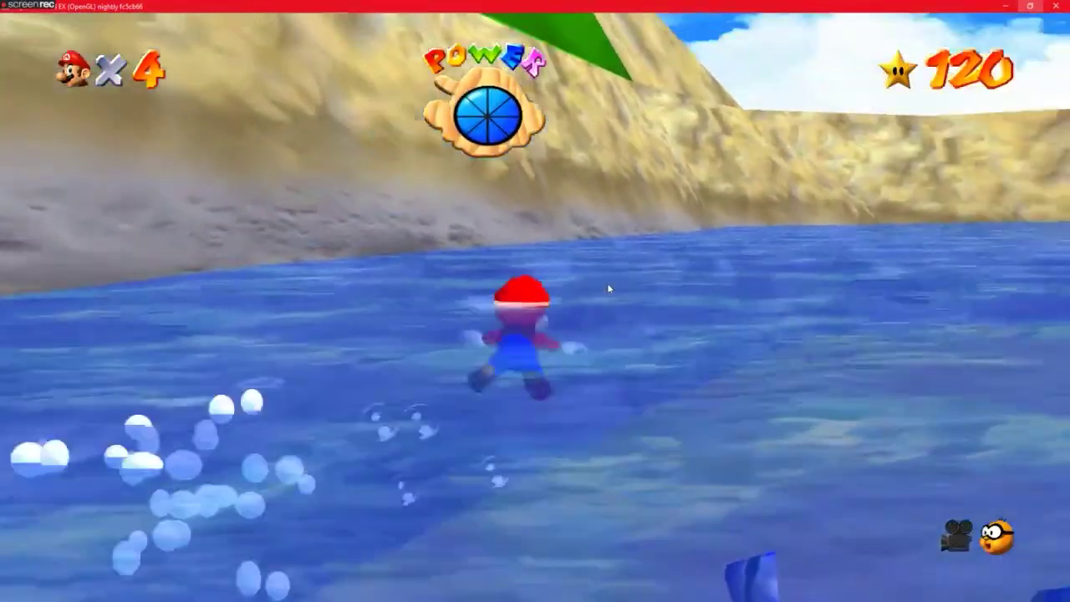
key(d)
key(l)
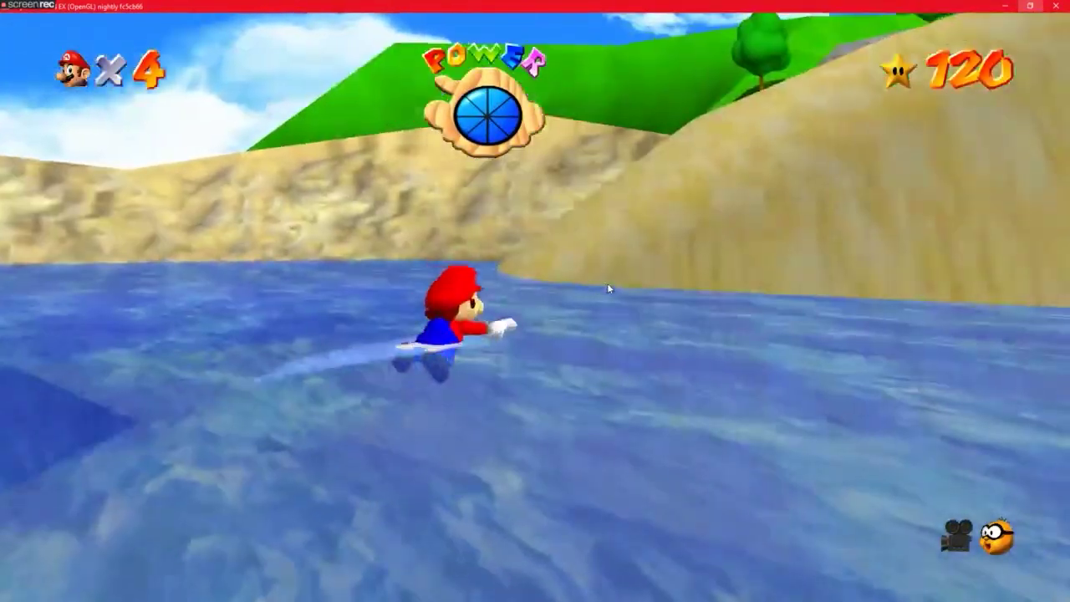